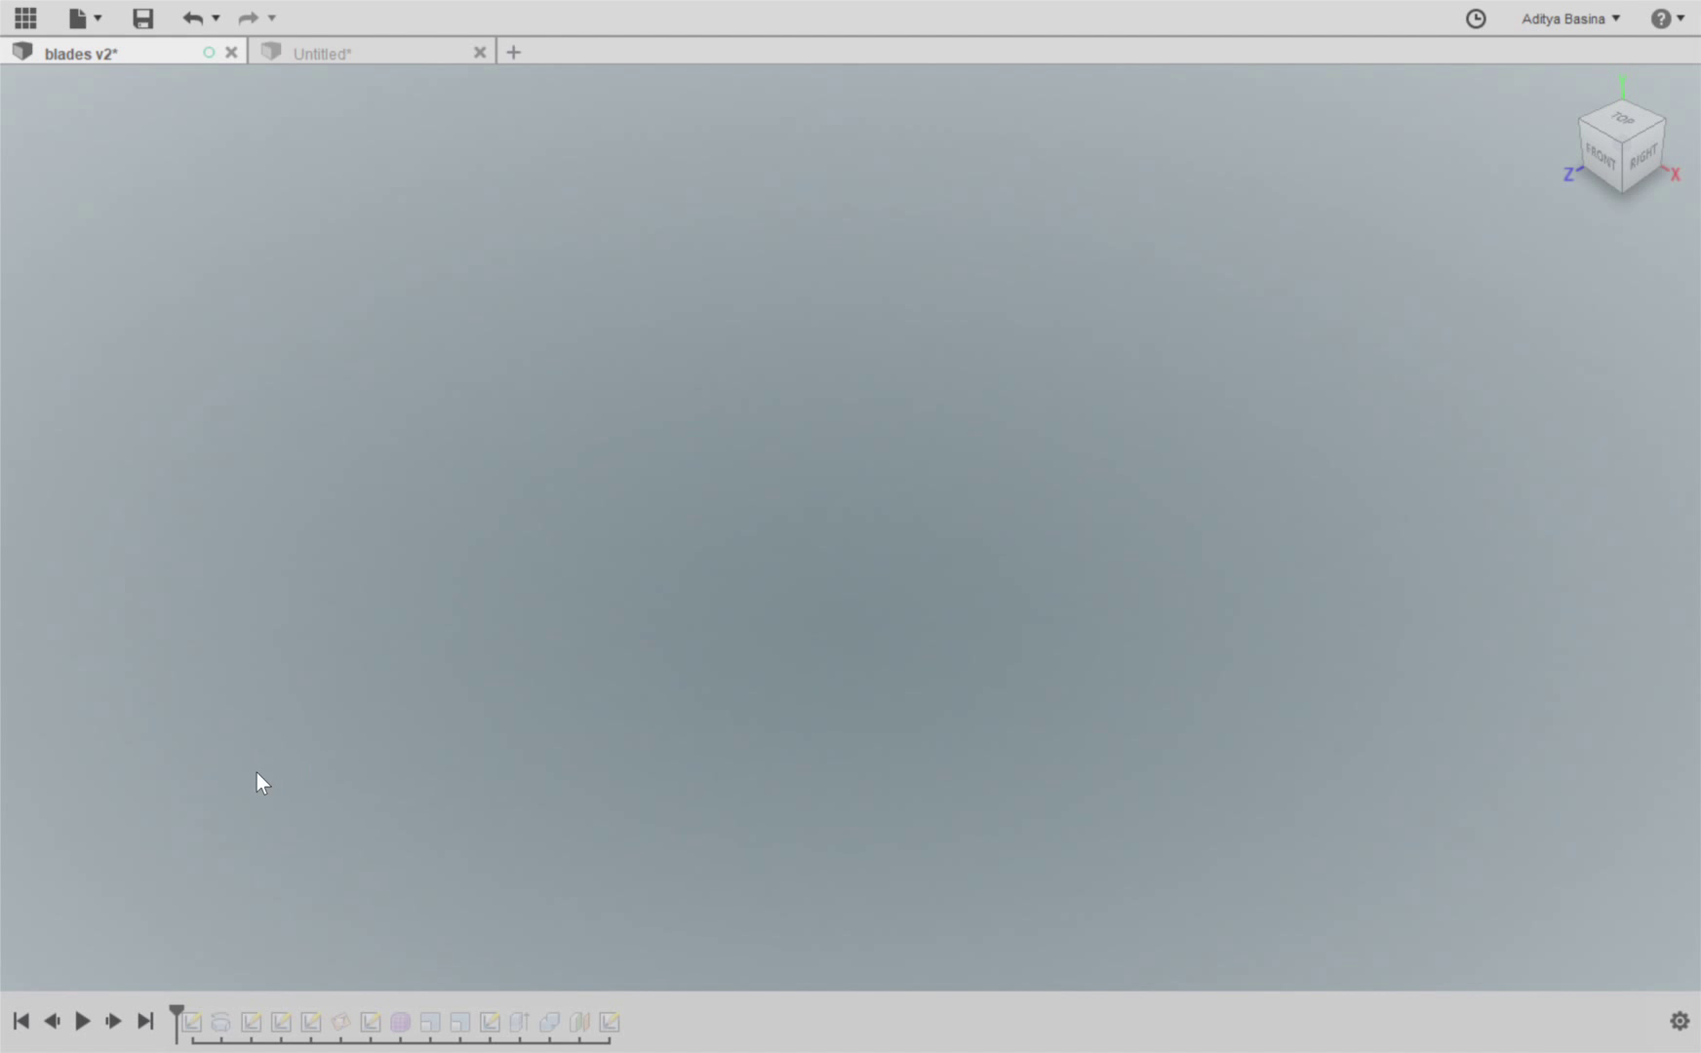
# Step the history to the flared hub profile sketch and view it straight from the front
pyautogui.click(114, 1021)
pyautogui.click(100, 349)
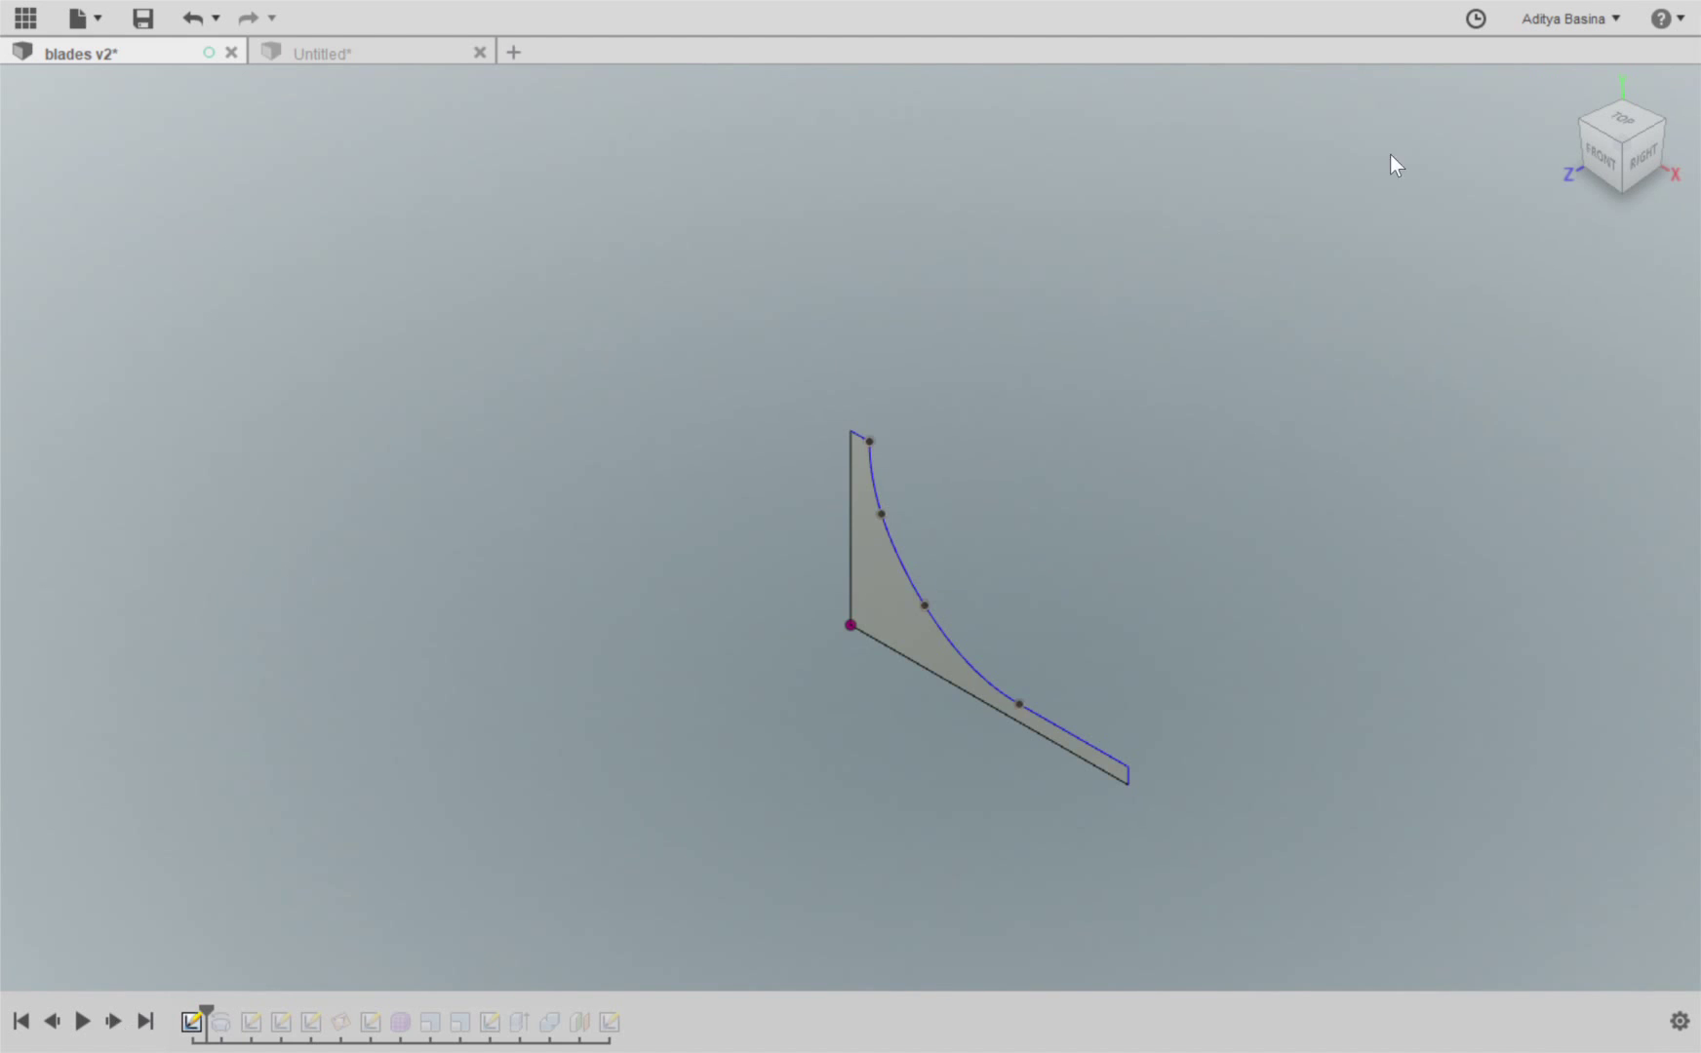
pyautogui.click(1566, 88)
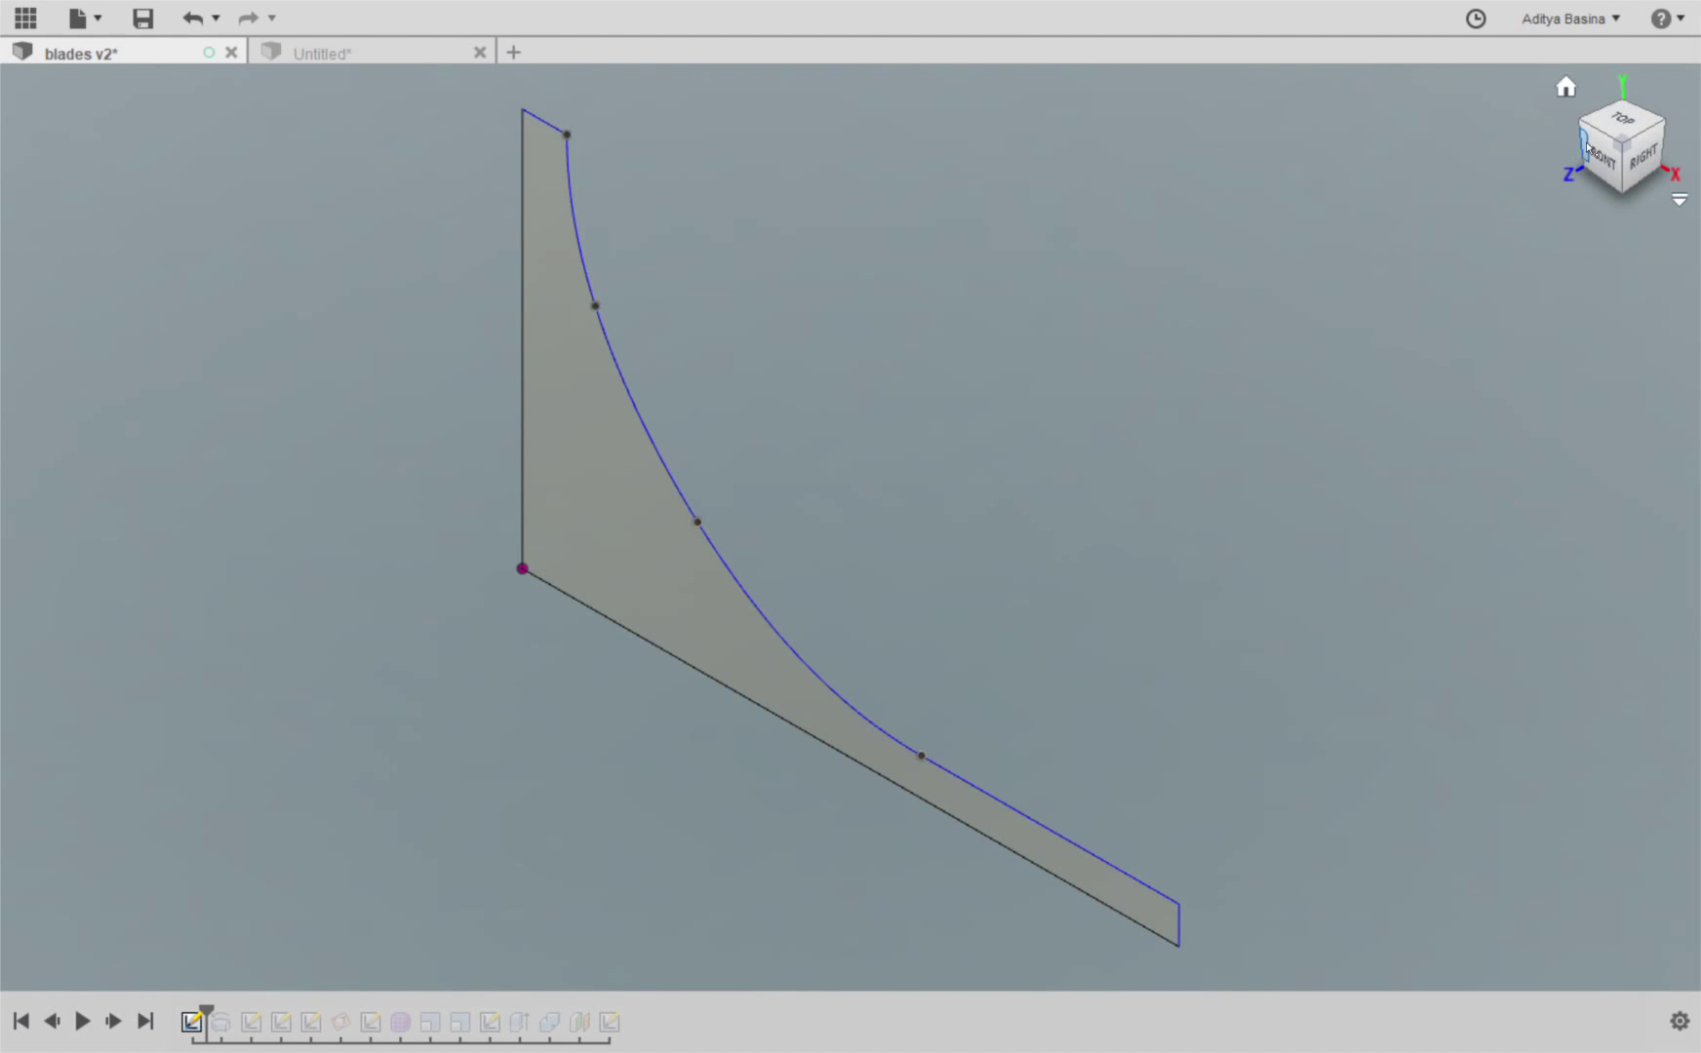
pyautogui.click(1604, 161)
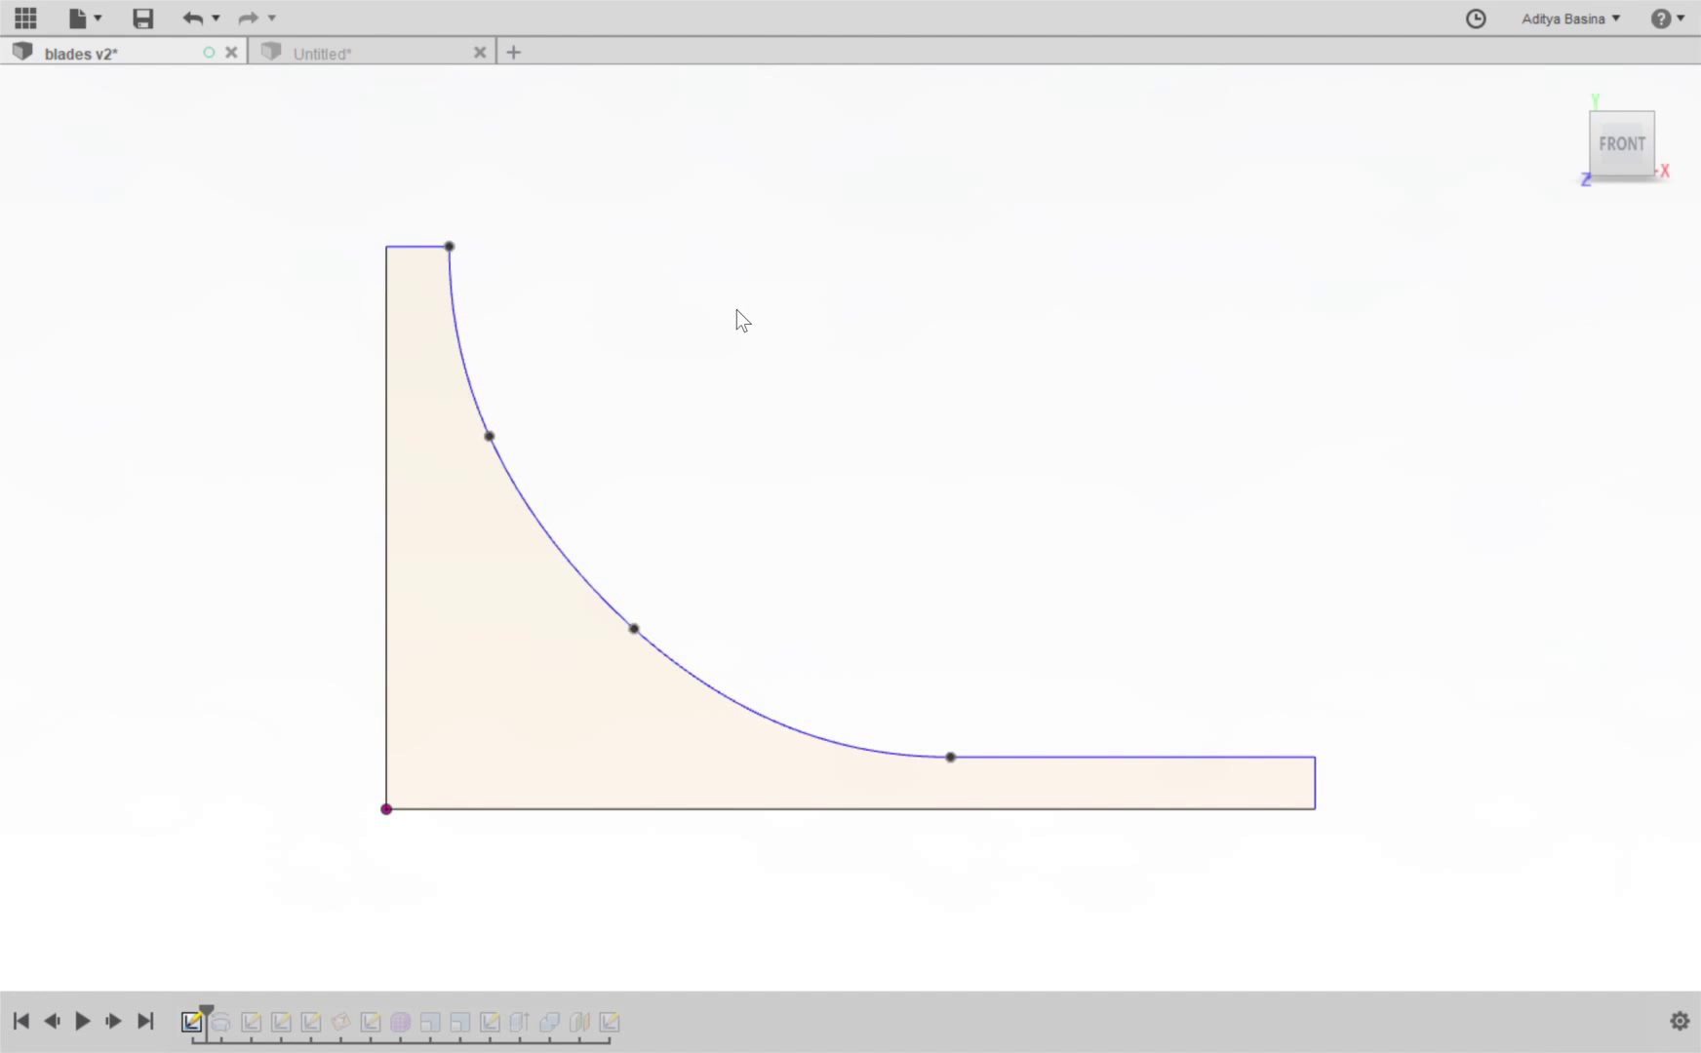
pyautogui.click(113, 1022)
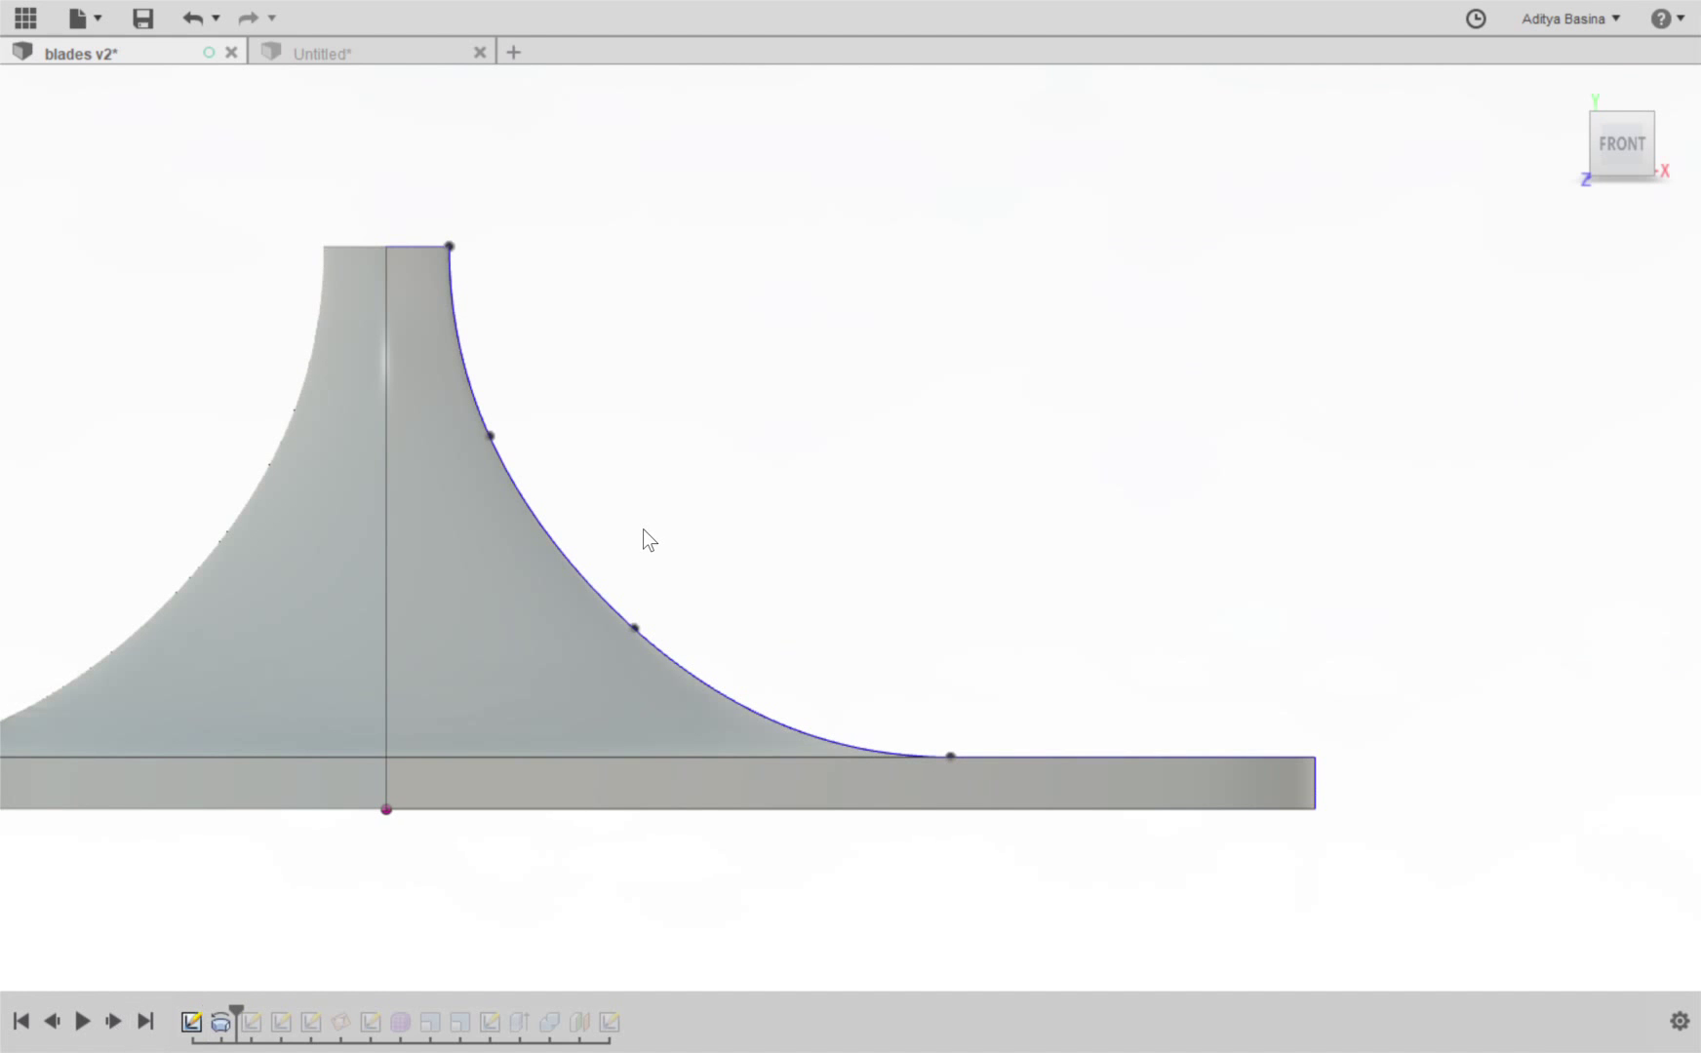
# Show the revolved flared hub solid in the home isometric view with its profile sketch hidden
pyautogui.moveTo(643, 530); pyautogui.dragTo(1522, 122)
pyautogui.click(1564, 90)
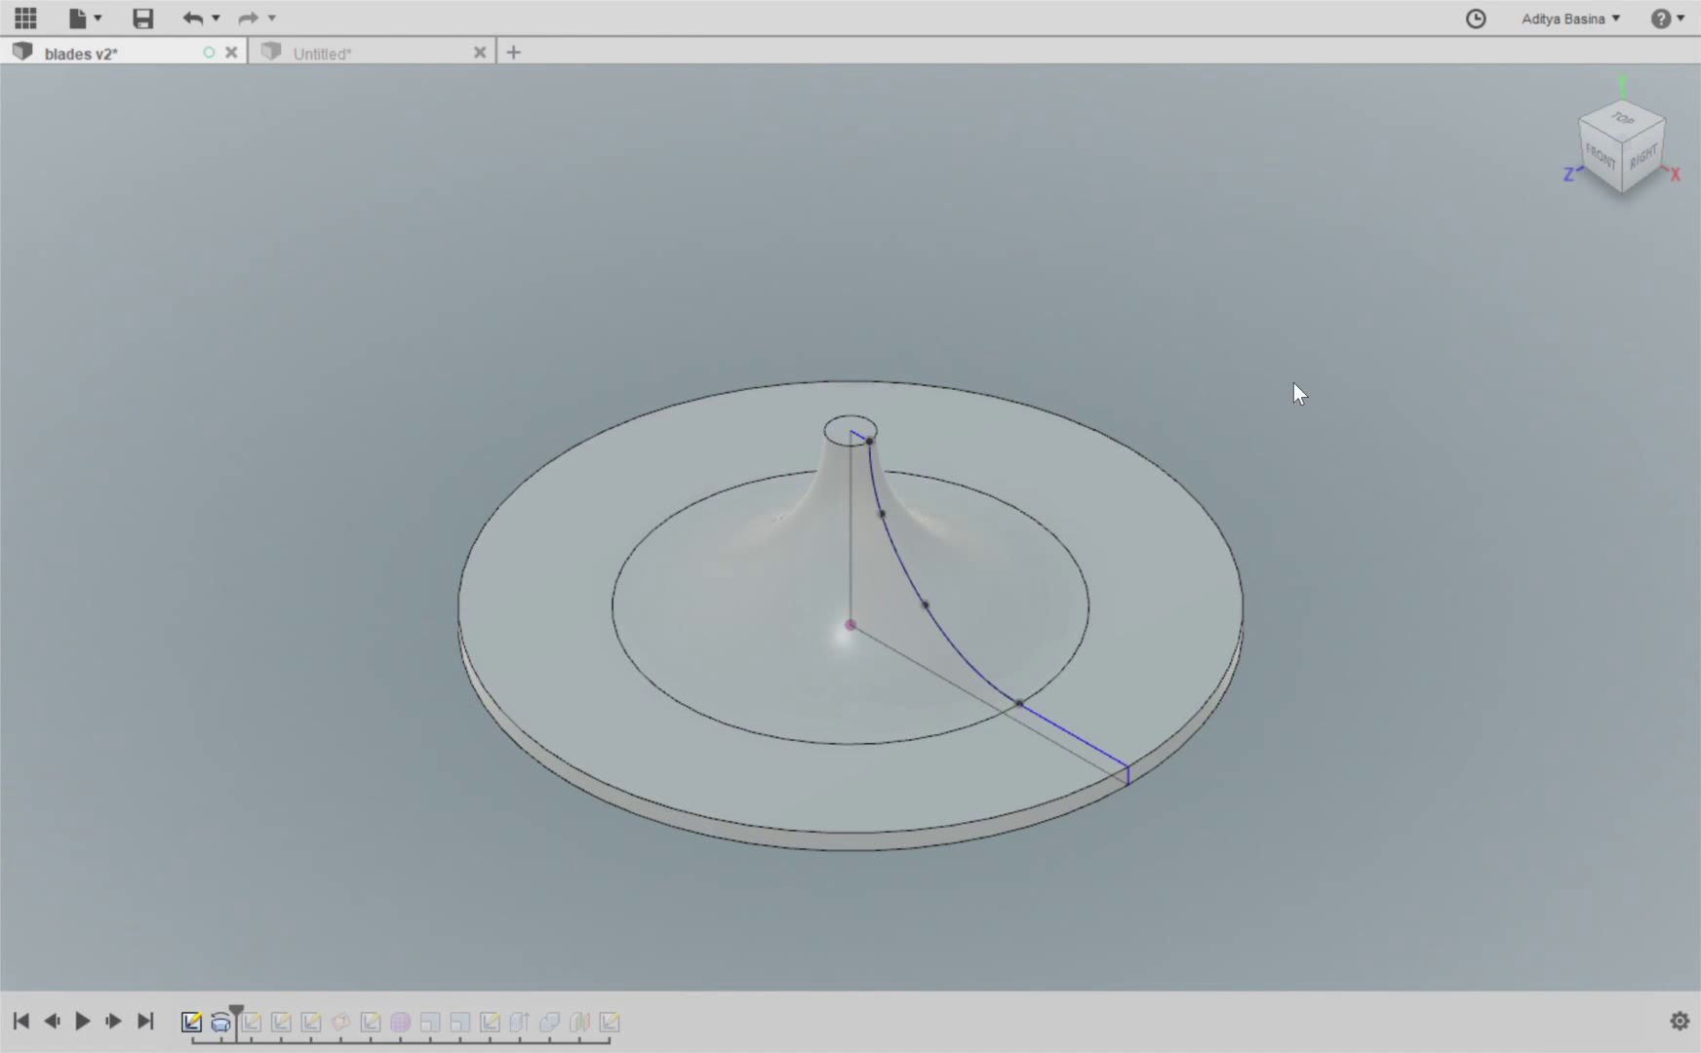
pyautogui.click(102, 375)
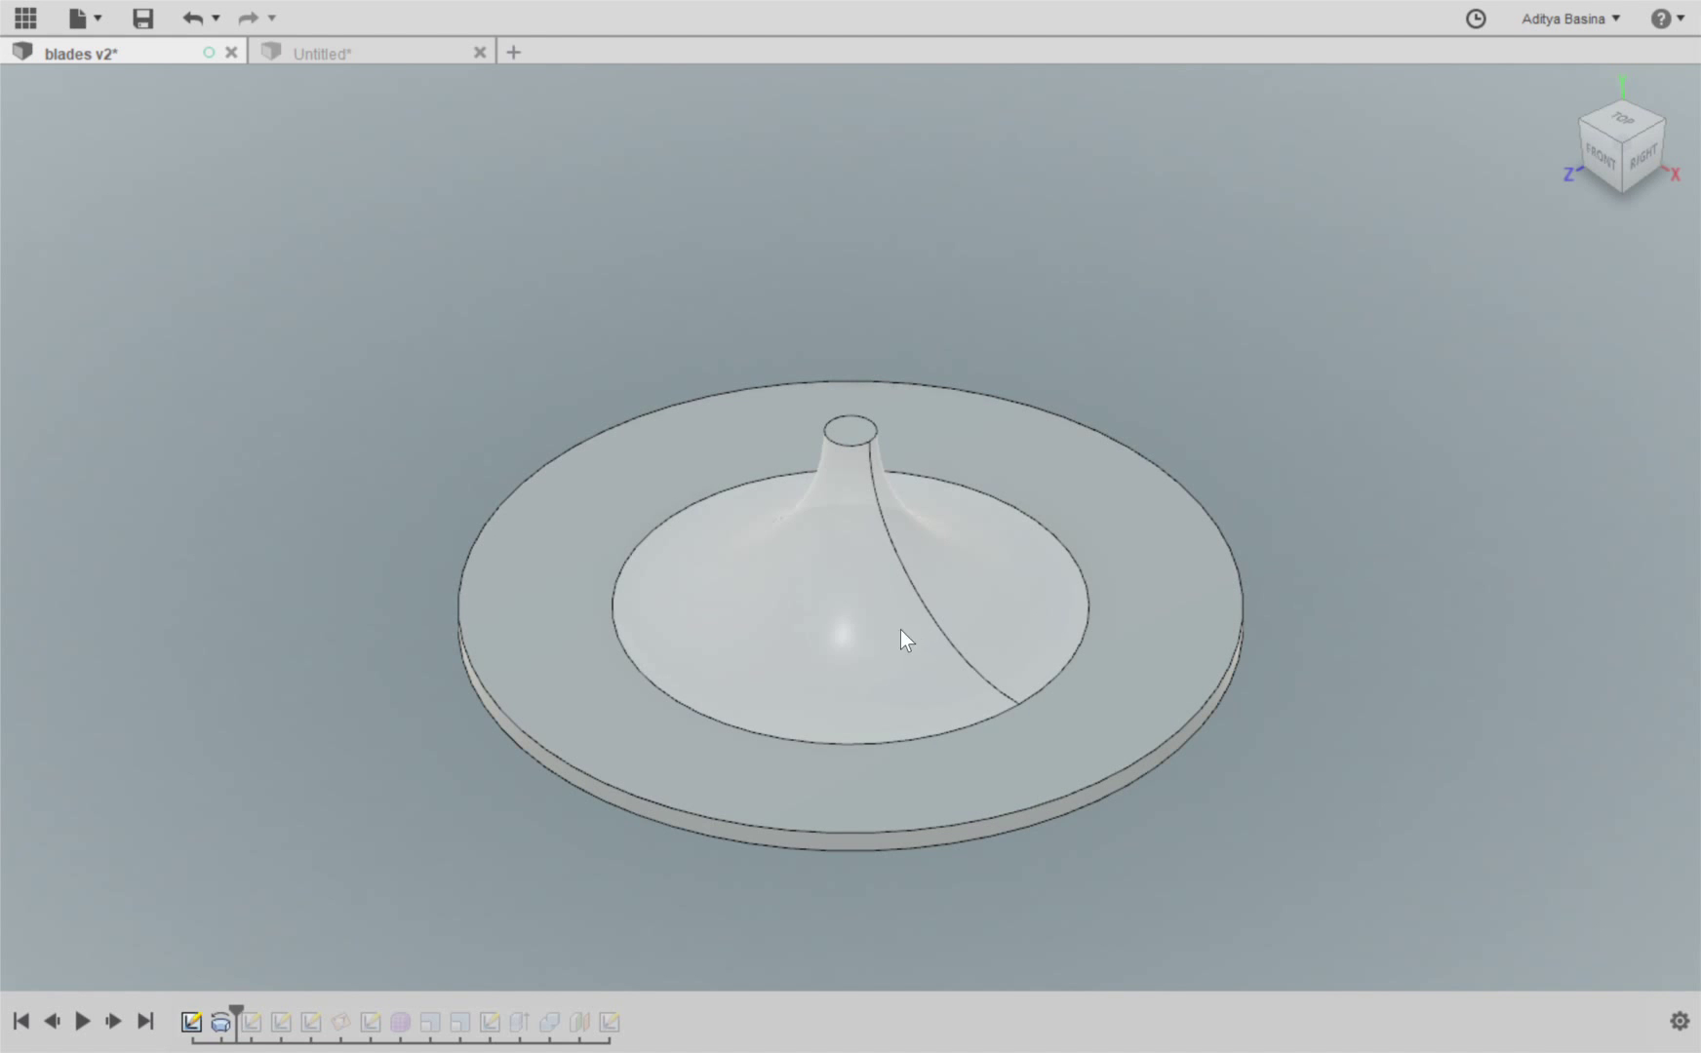
pyautogui.click(1602, 156)
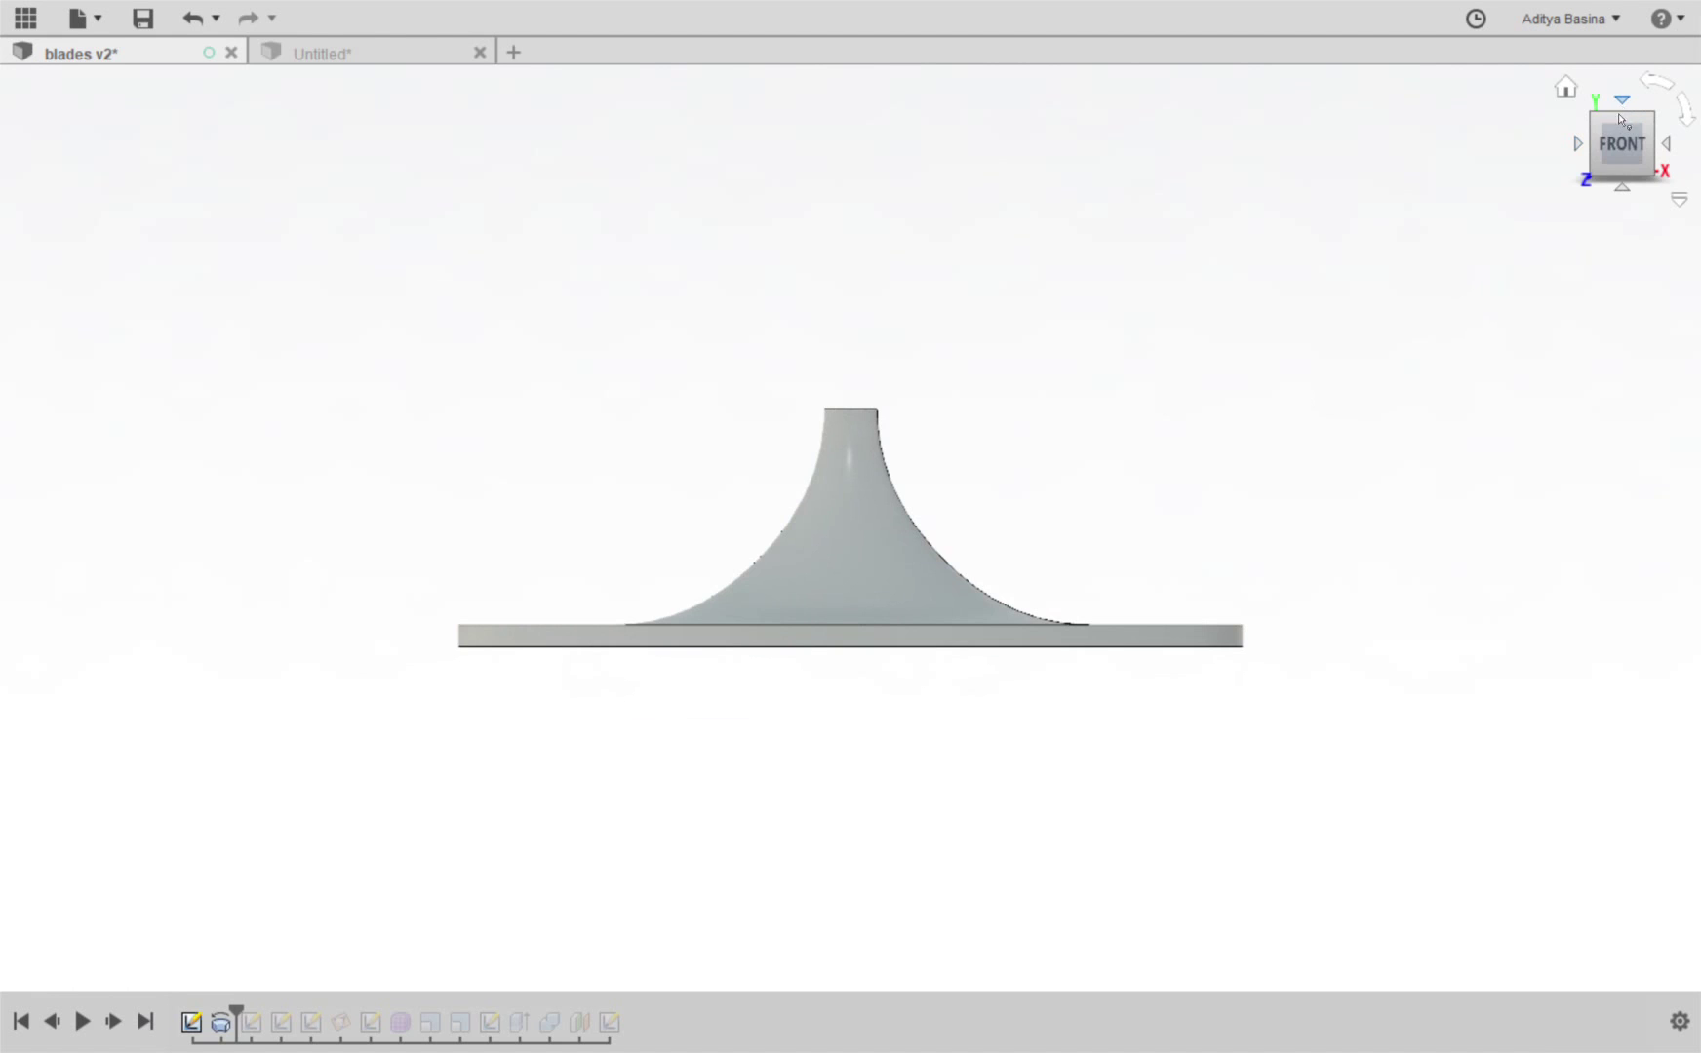
# Inspect the hub from below, from the home view, and from the top
pyautogui.click(1626, 183)
pyautogui.click(1567, 88)
pyautogui.click(1604, 132)
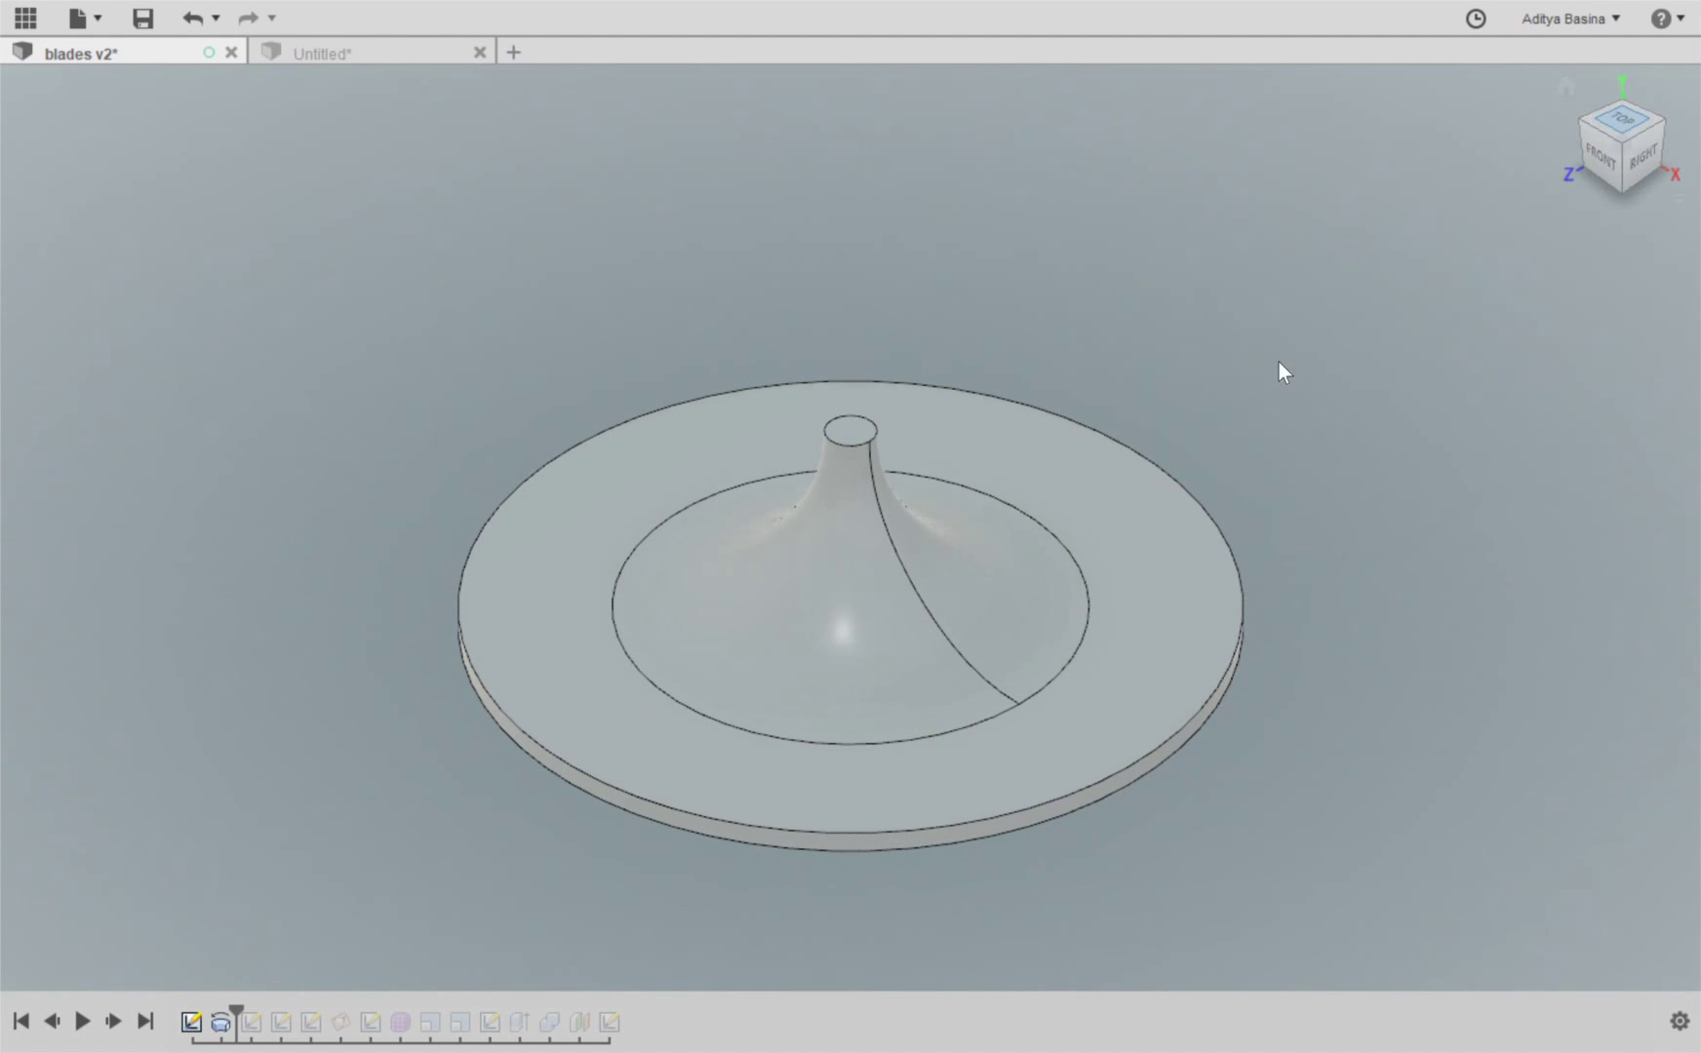
# Select the outer ring face and centre circle, then advance to the blade spline sketch
pyautogui.click(1130, 420)
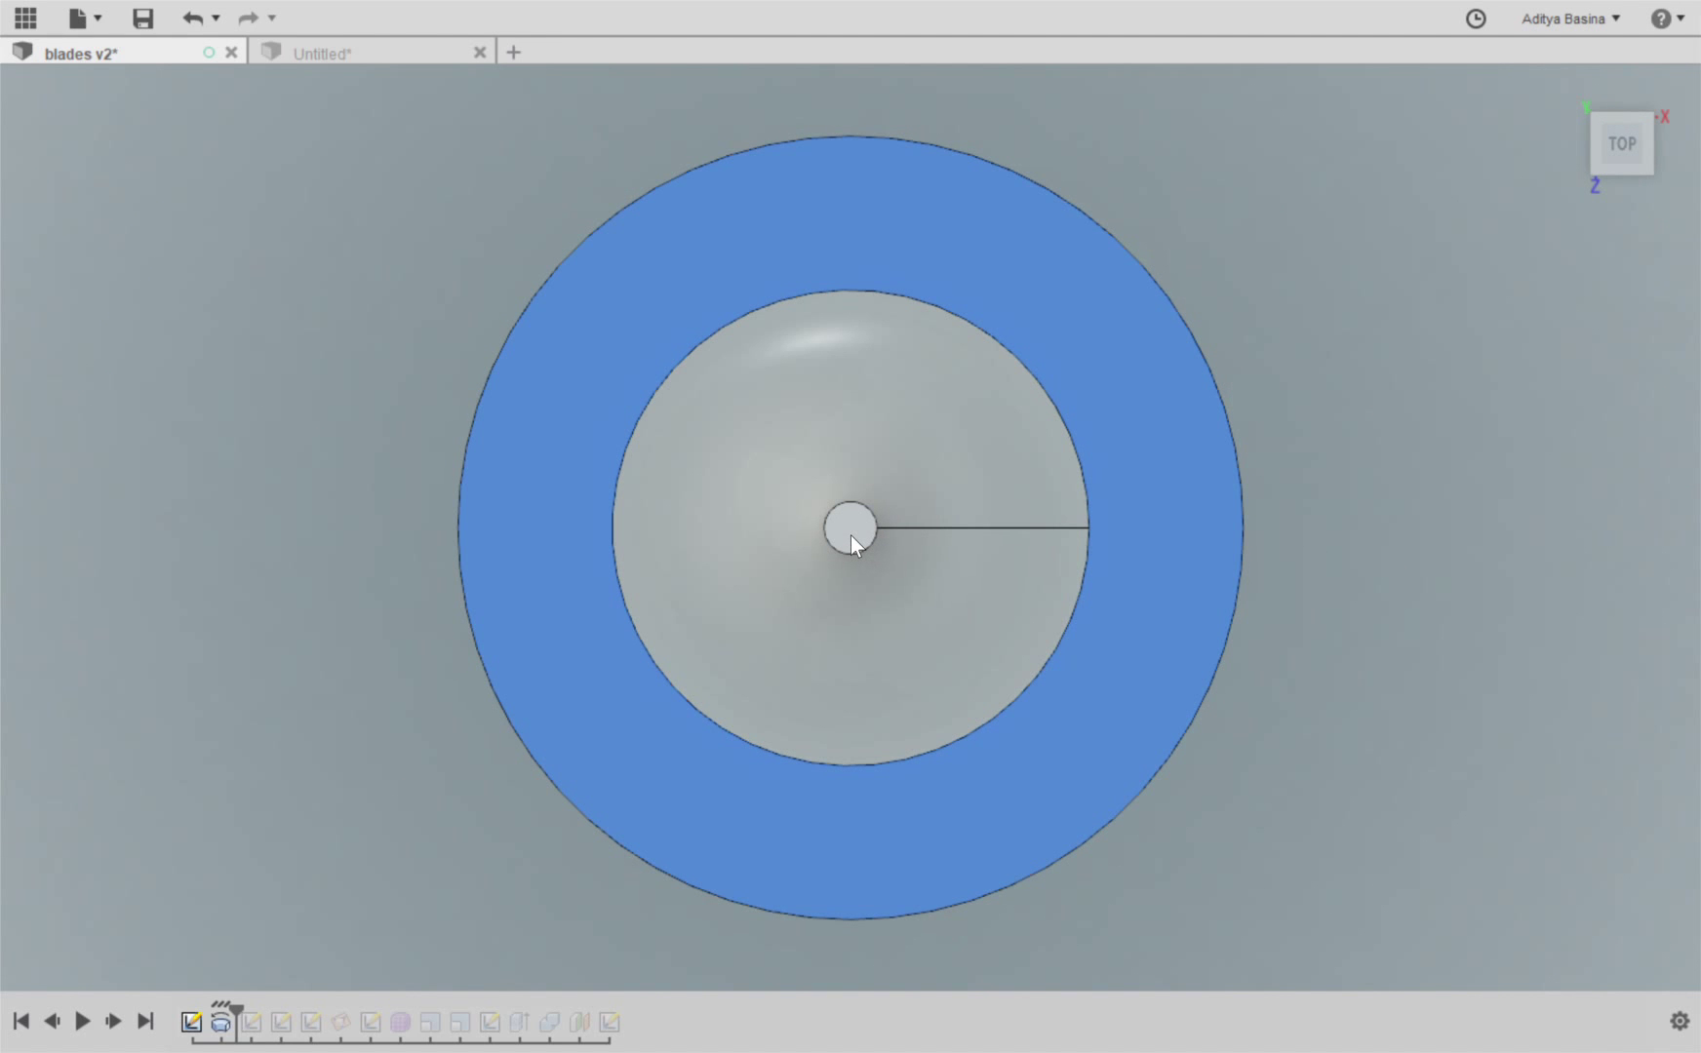
pyautogui.click(842, 529)
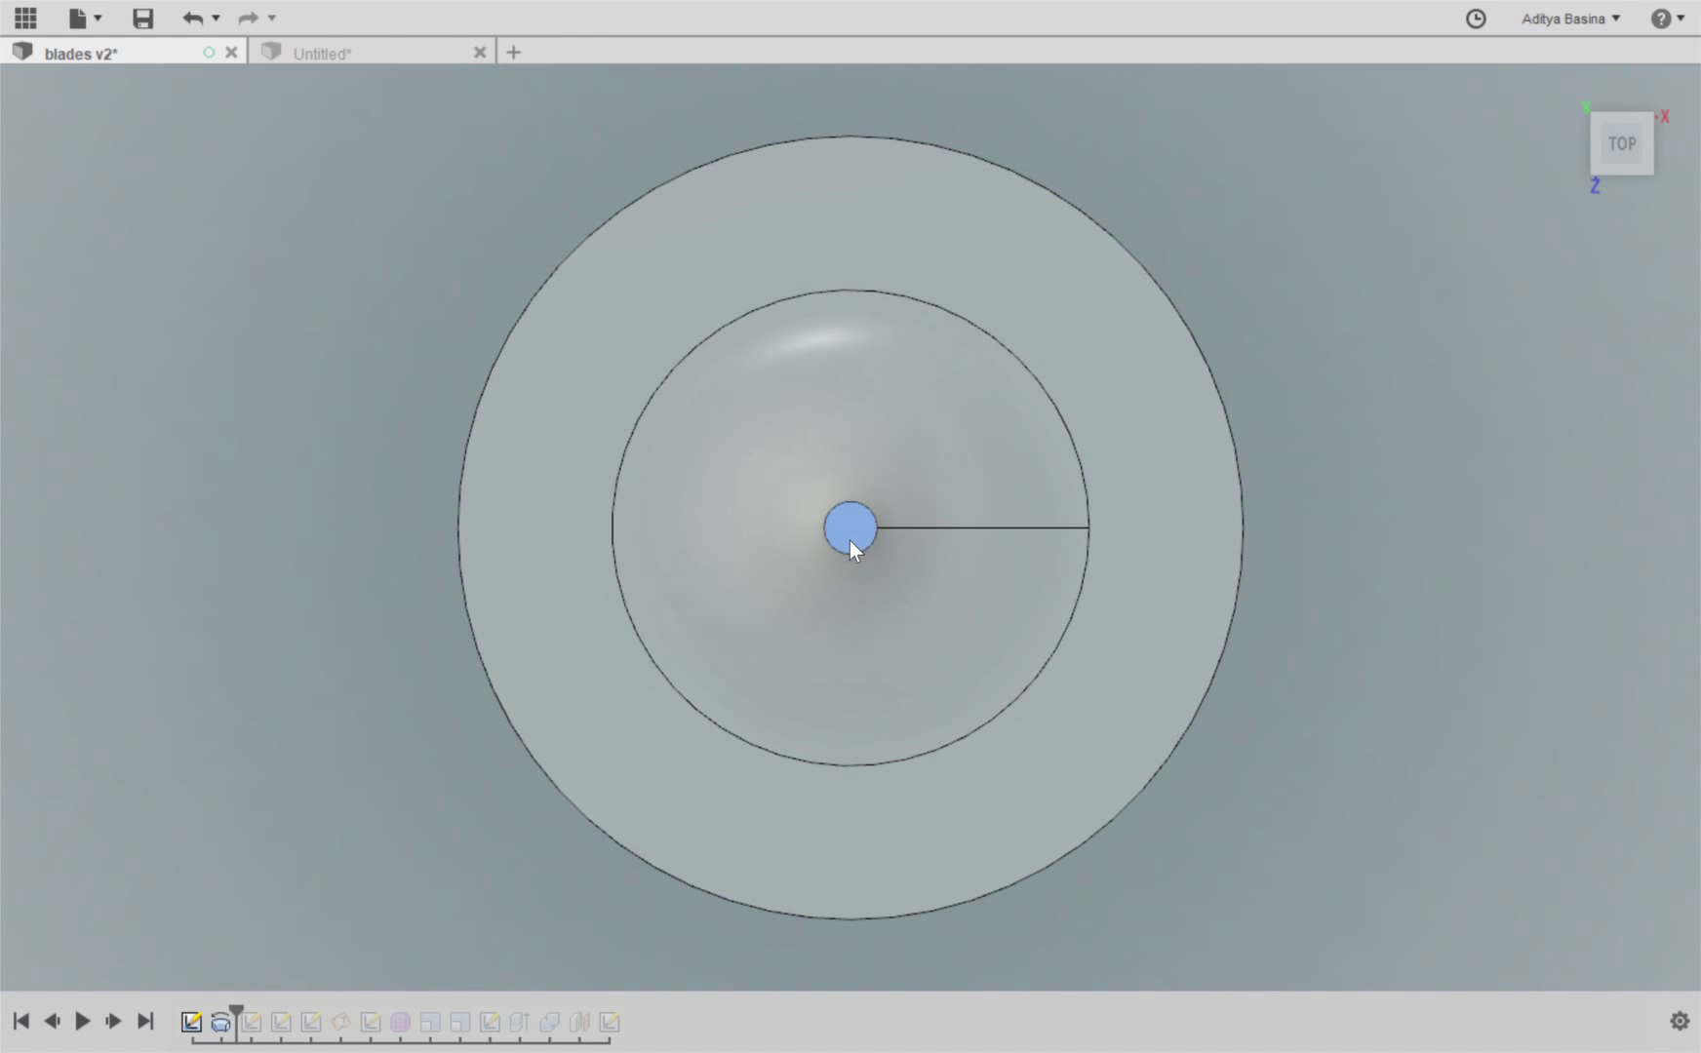
pyautogui.click(113, 1021)
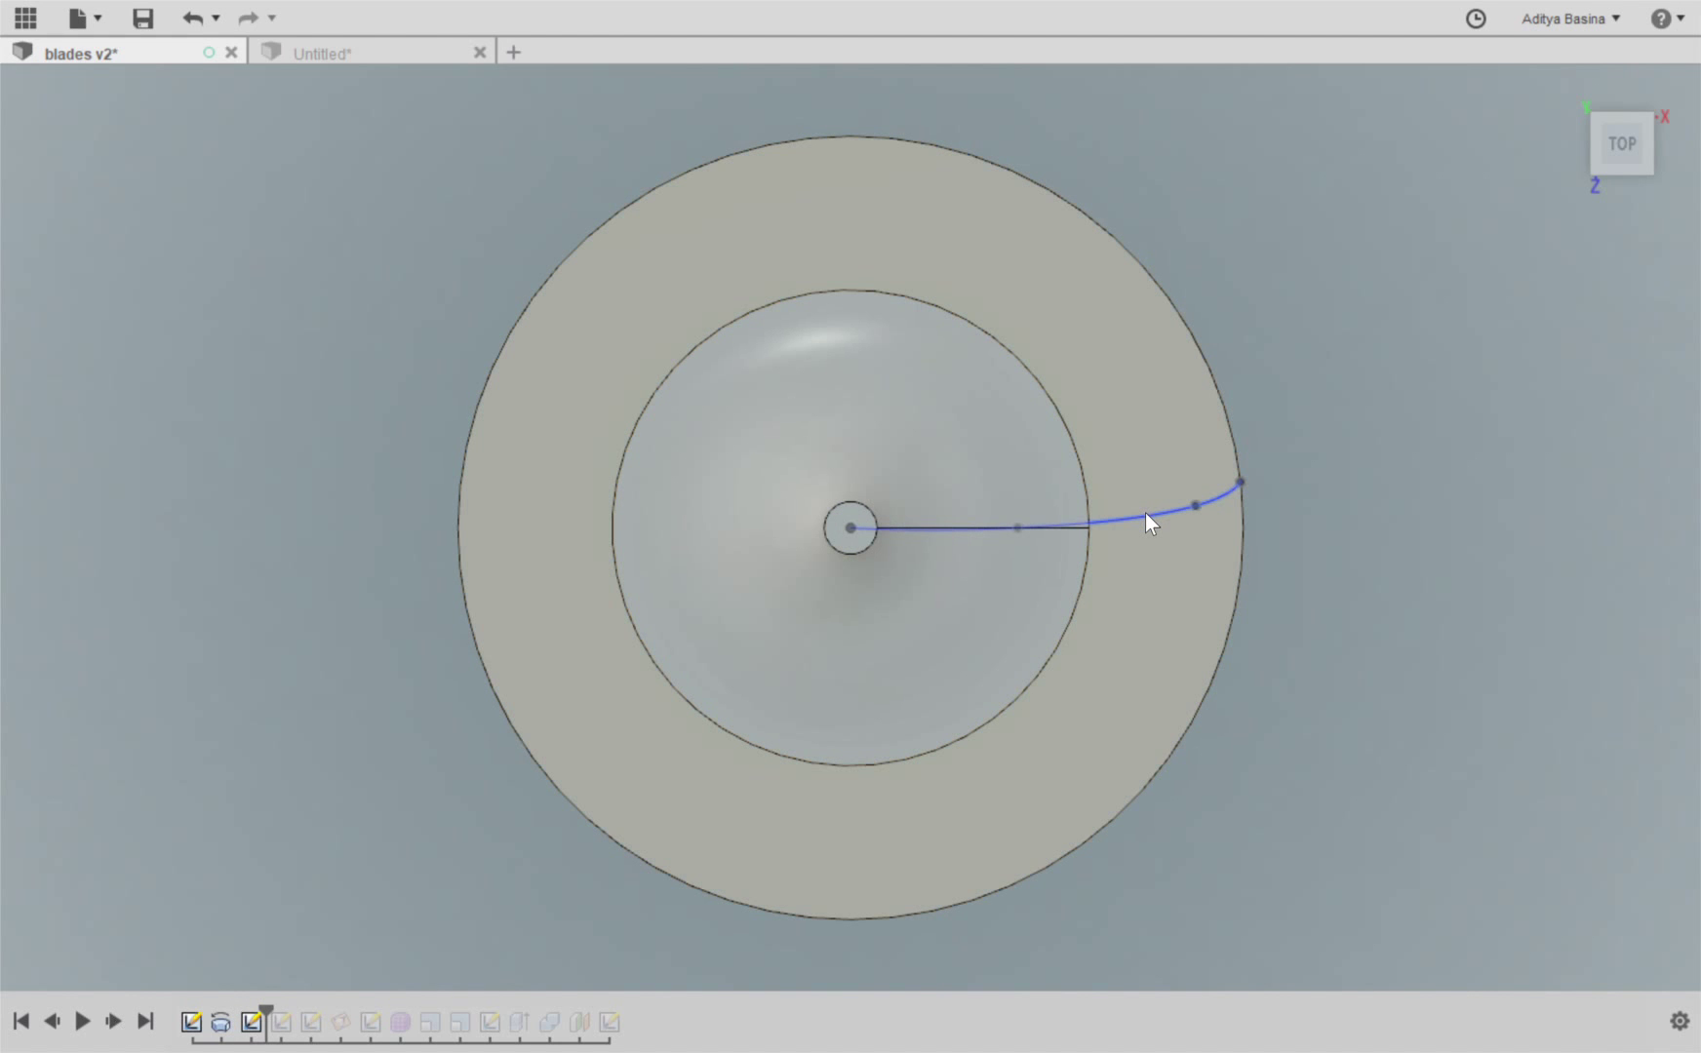
# Play back the second centre spline sketch and the line off the outer spline's end
pyautogui.click(1145, 512)
pyautogui.click(114, 1021)
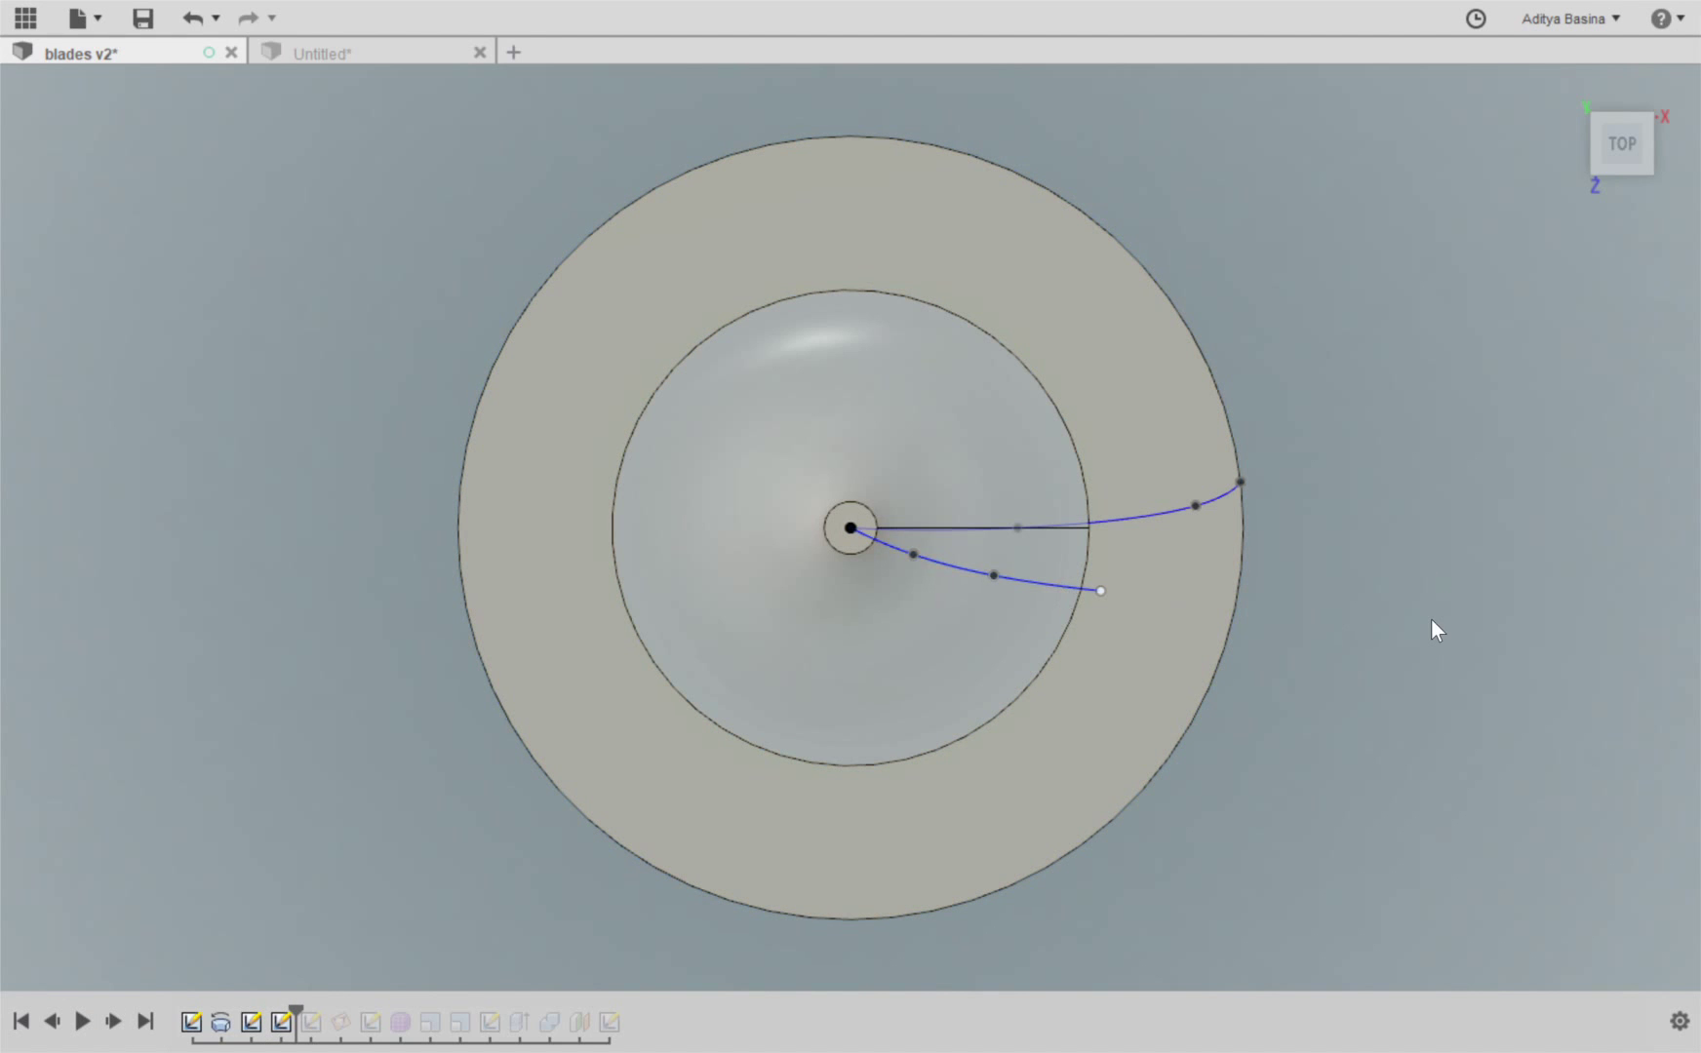
pyautogui.click(118, 1020)
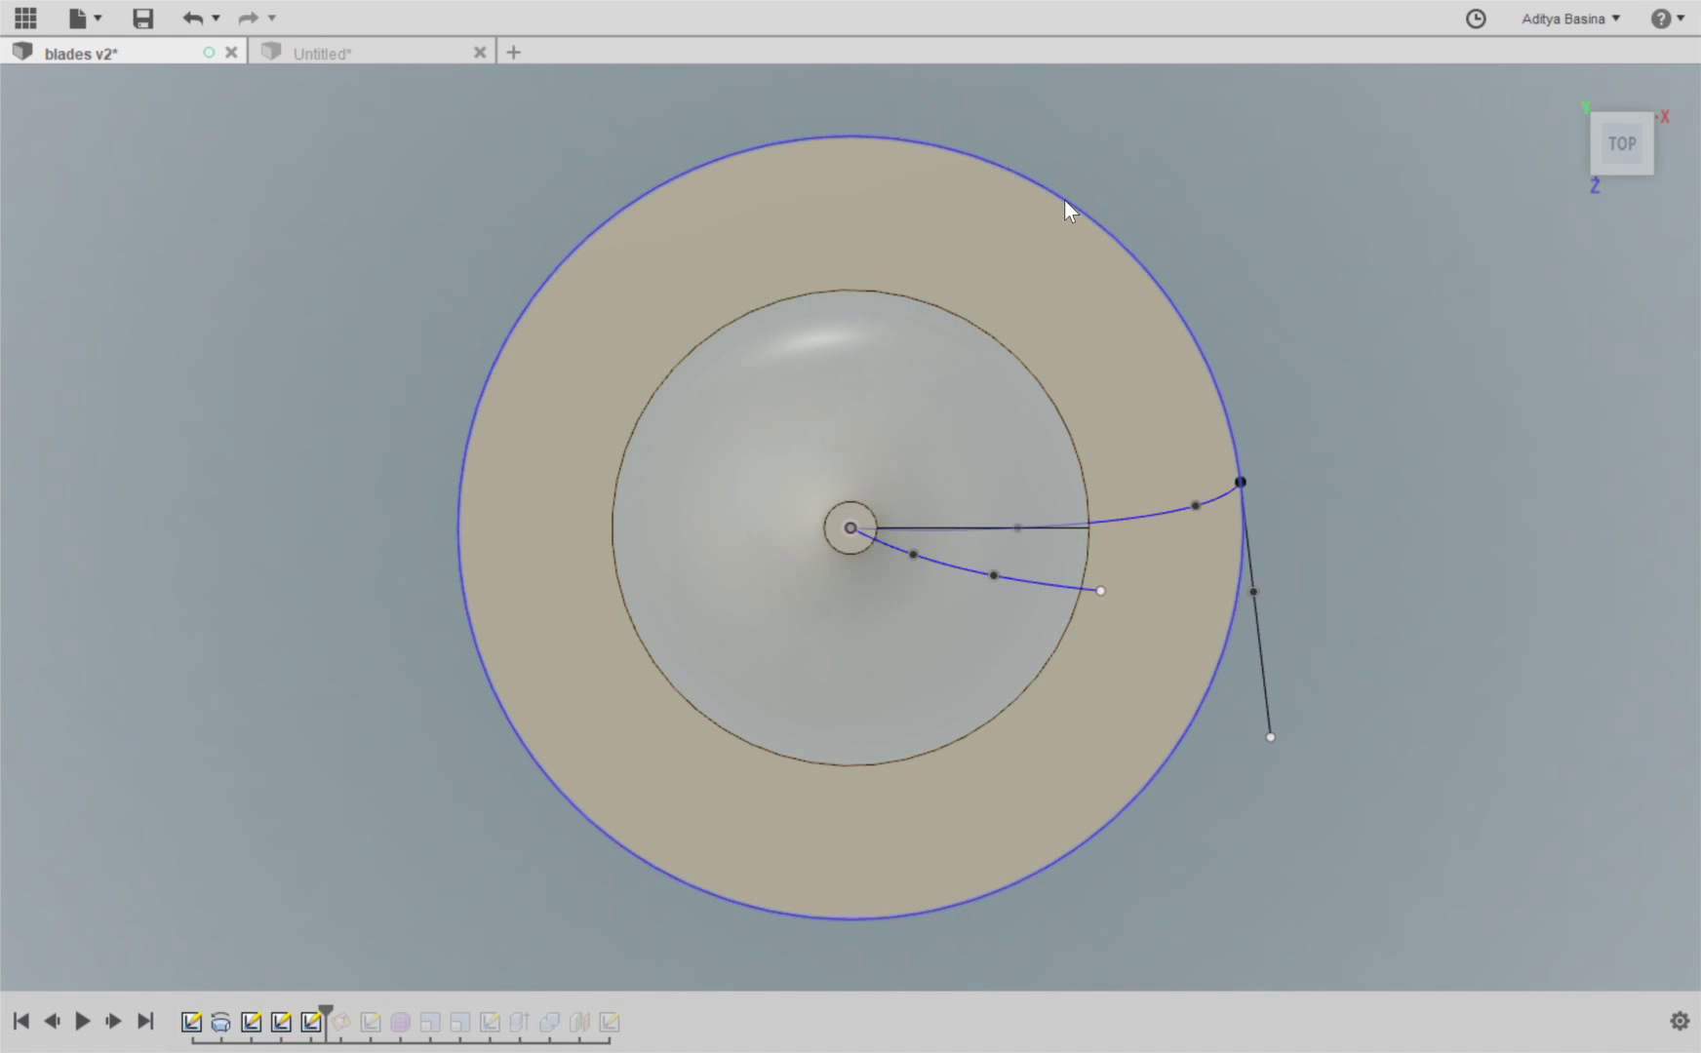
pyautogui.click(1064, 200)
# Advance to the rectangular patch surface and orbit to a low front view of the hub
pyautogui.click(1212, 372)
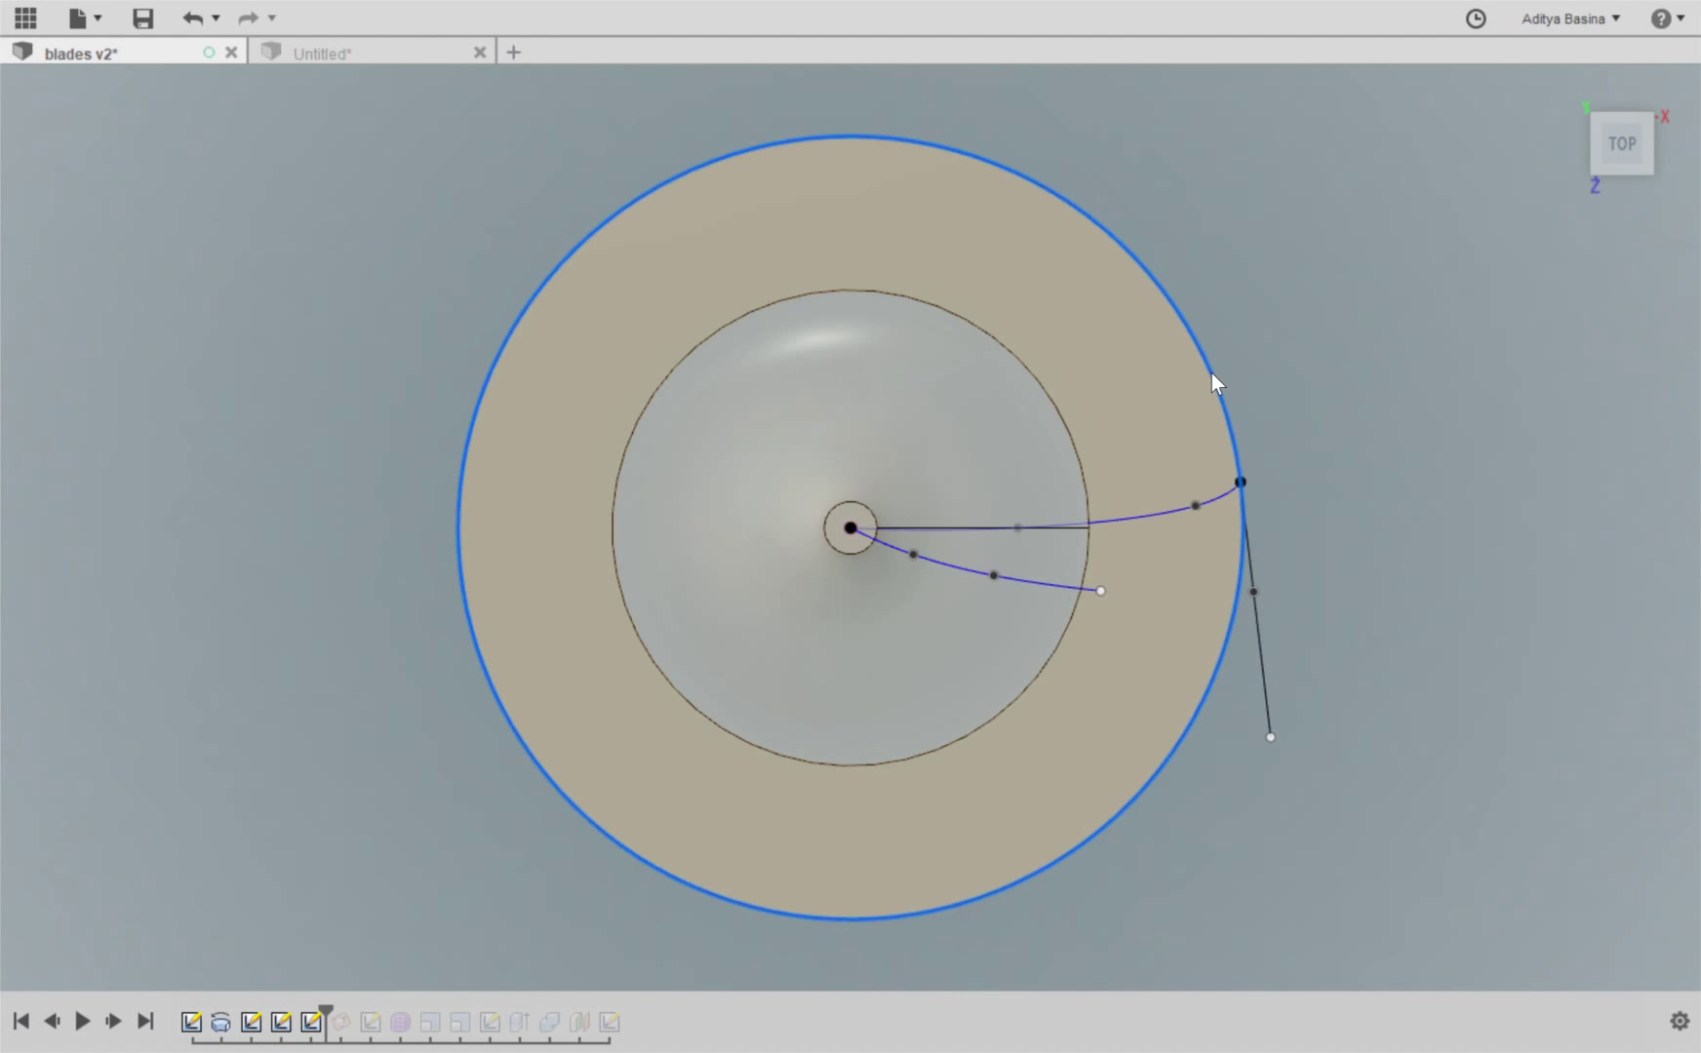
pyautogui.click(1412, 478)
pyautogui.click(114, 1020)
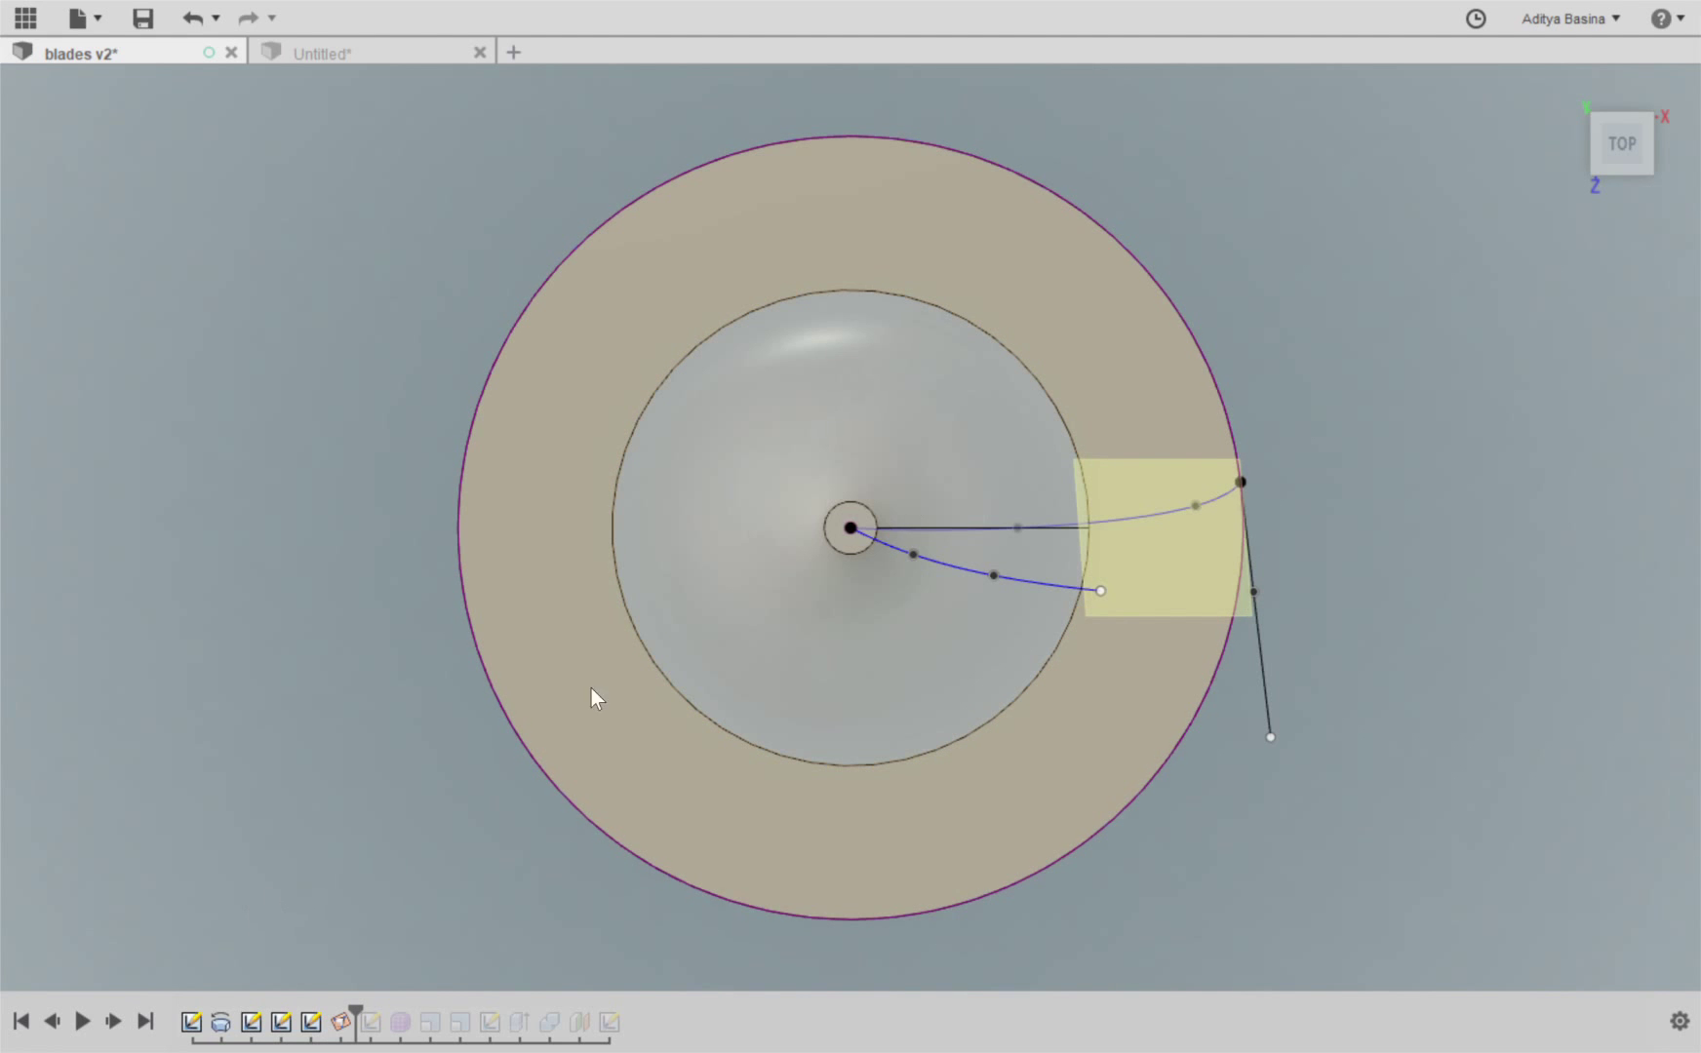
pyautogui.click(1564, 88)
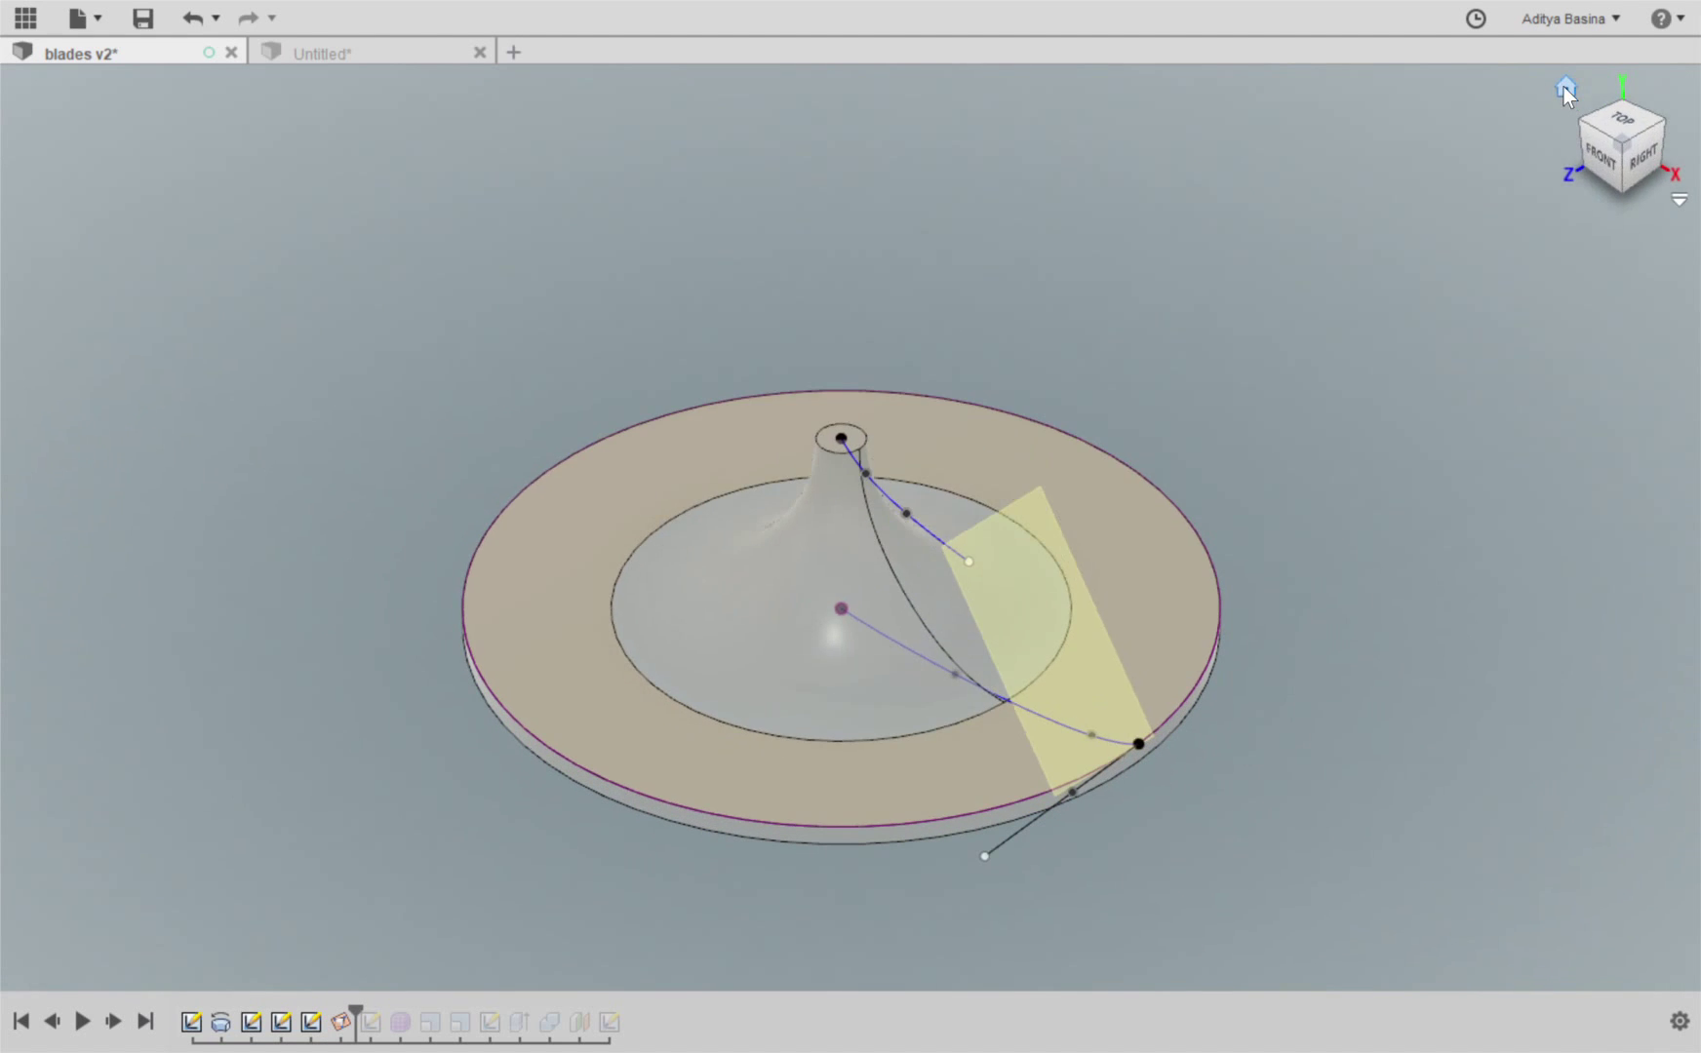
pyautogui.keyDown('shift'); pyautogui.moveTo(1317, 543); pyautogui.dragTo(1346, 512, button='middle'); pyautogui.keyUp('shift')
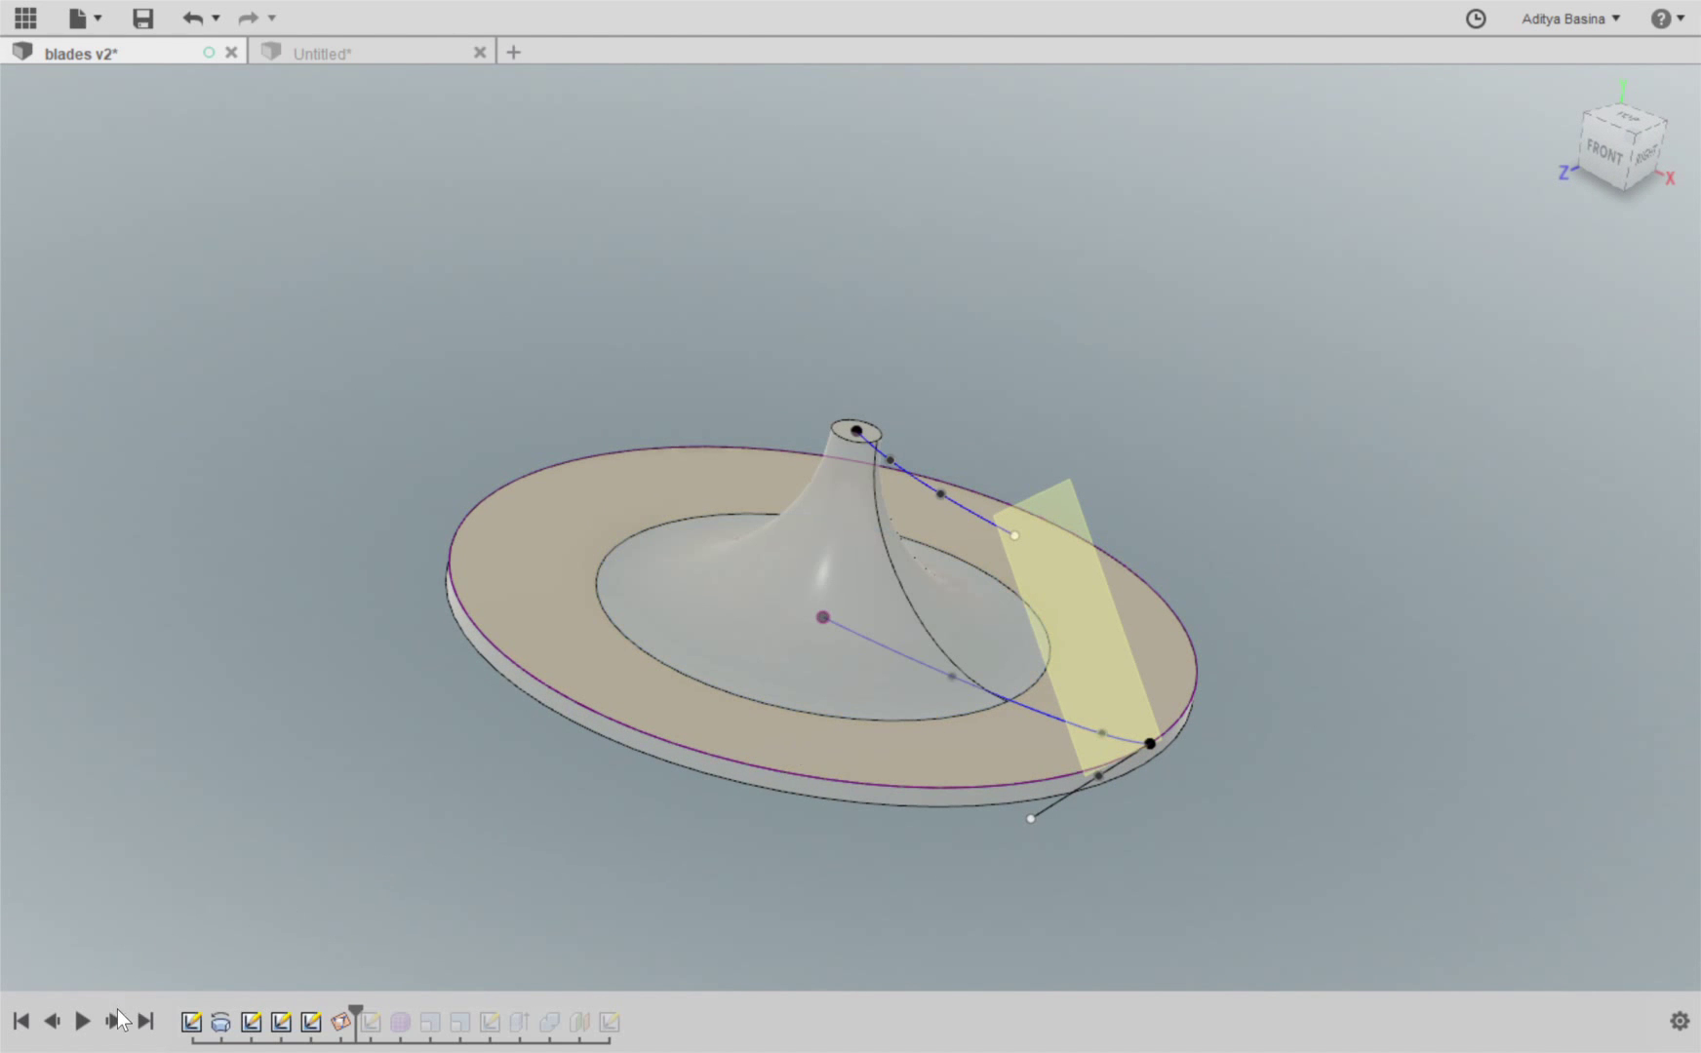
pyautogui.click(115, 1020)
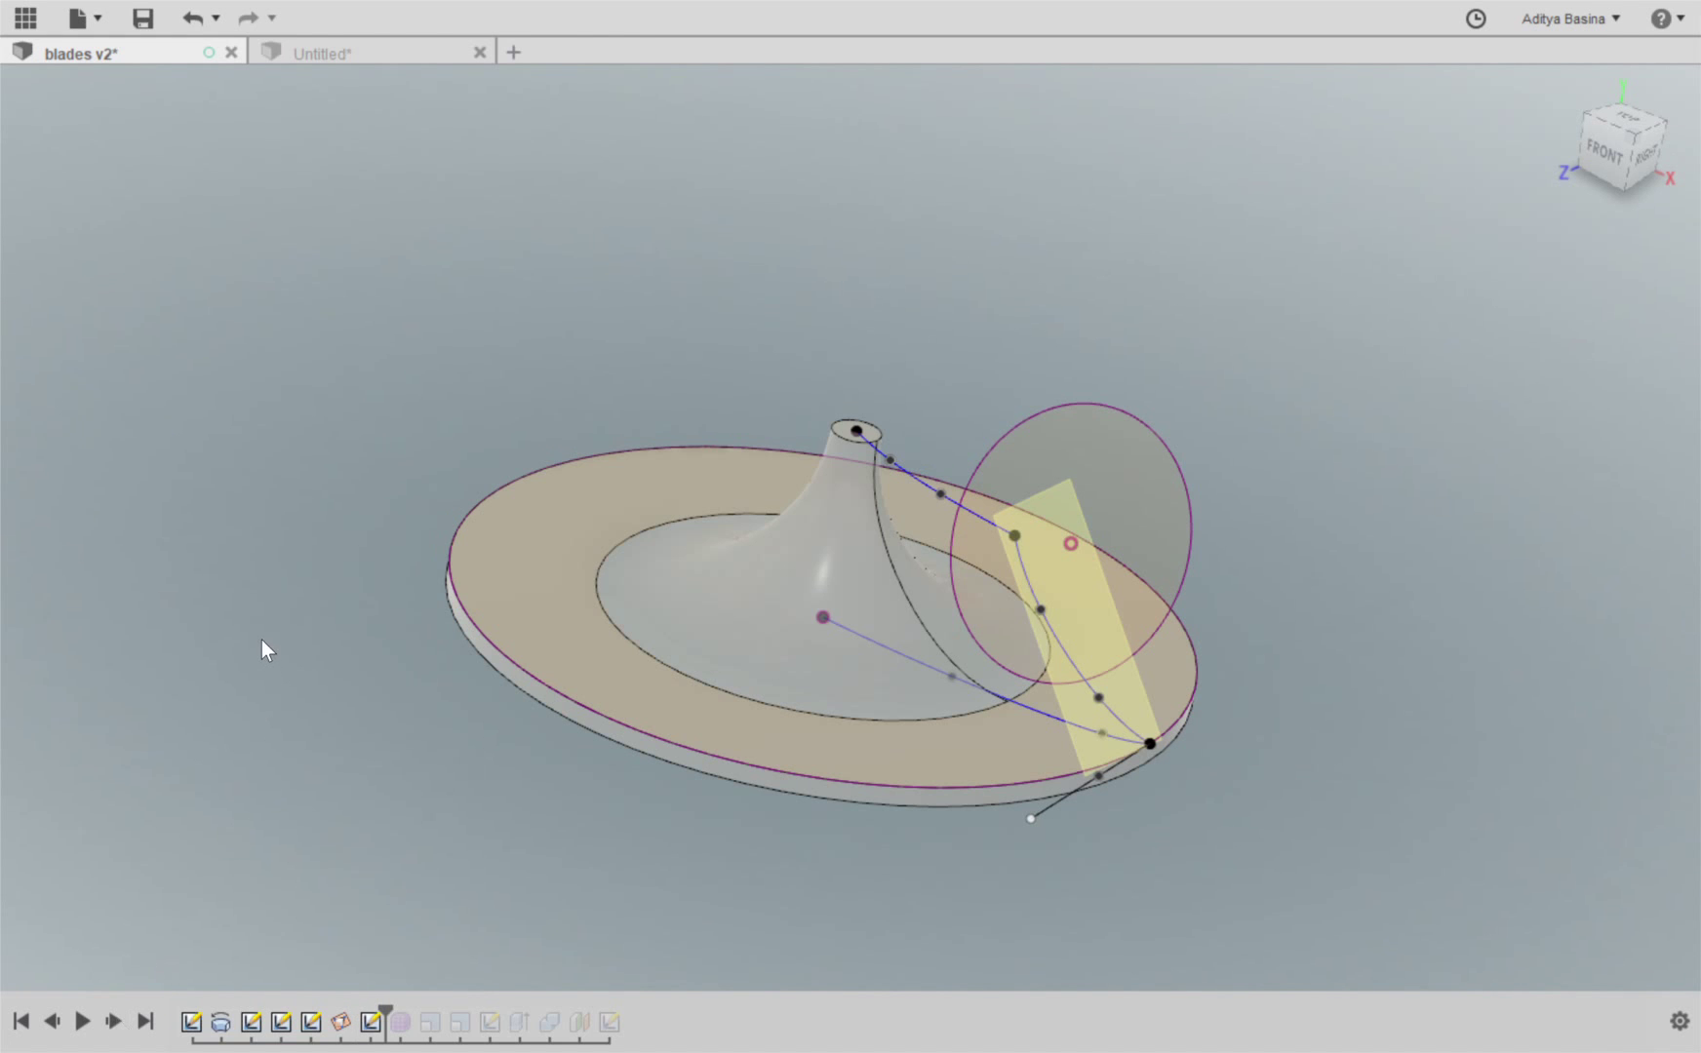
# Span a Form surface between the two blade curves along the curved spline, hiding the sketch
pyautogui.click(441, 97)
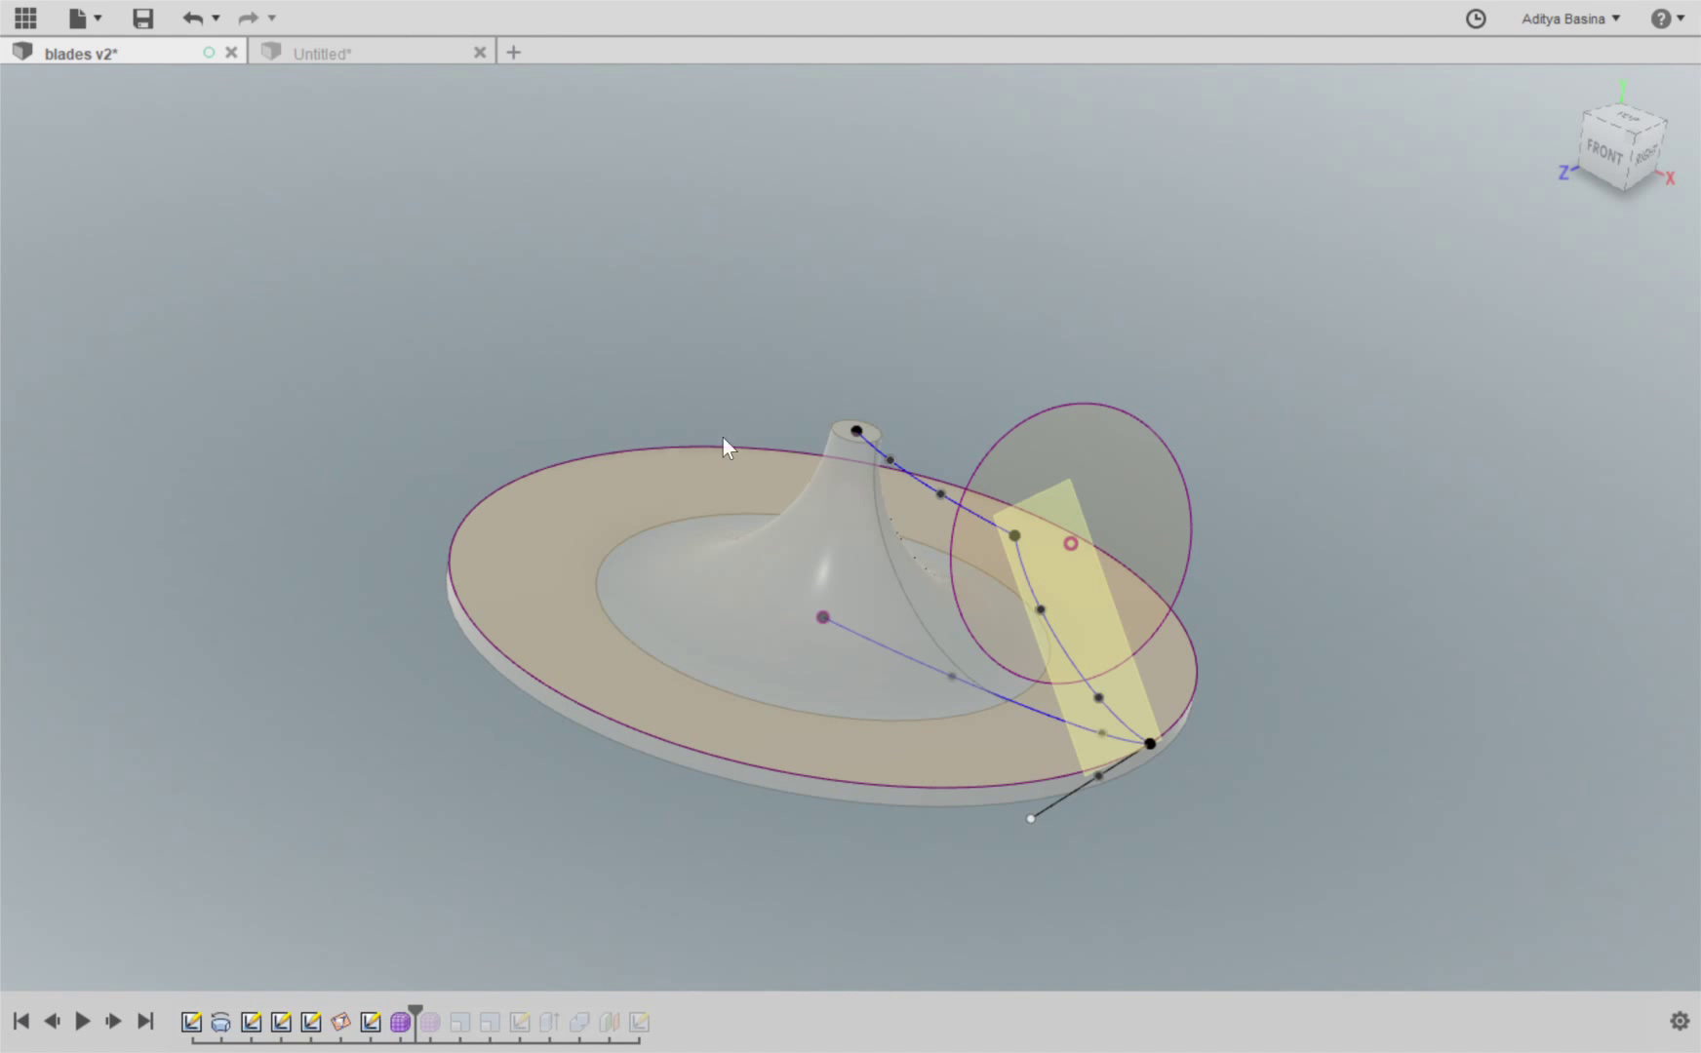
pyautogui.click(914, 478)
pyautogui.click(1018, 707)
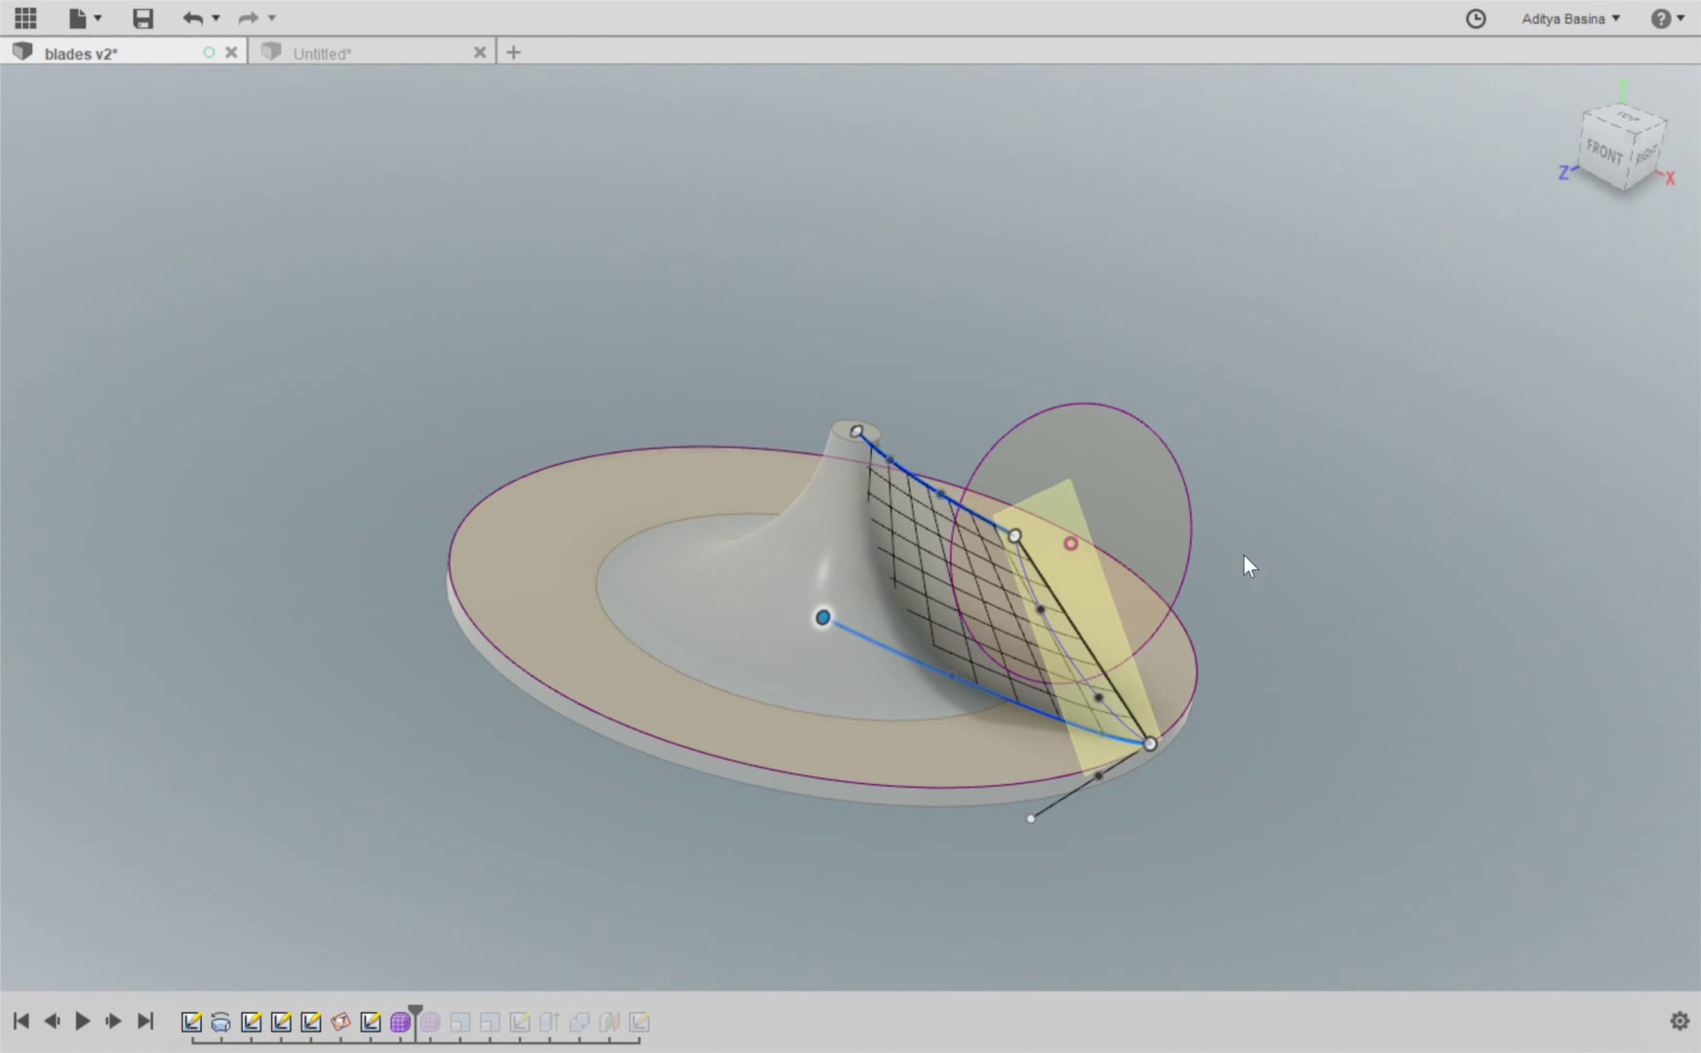
pyautogui.click(1652, 156)
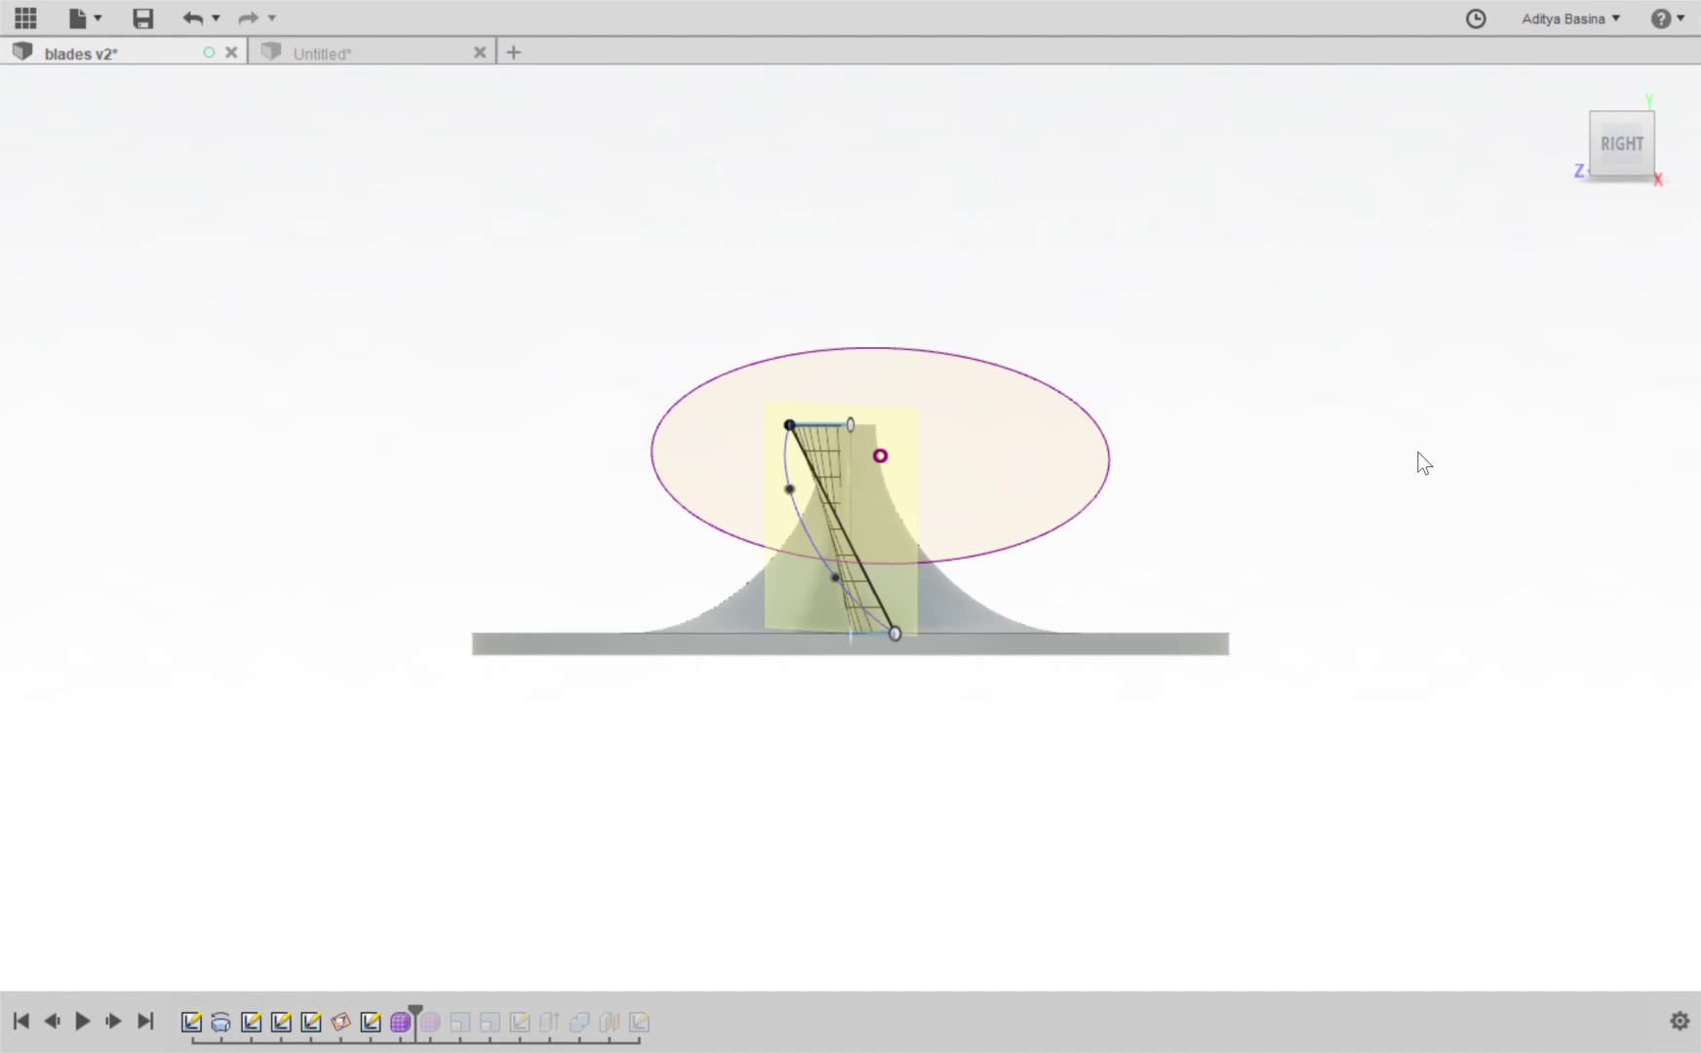
pyautogui.click(810, 536)
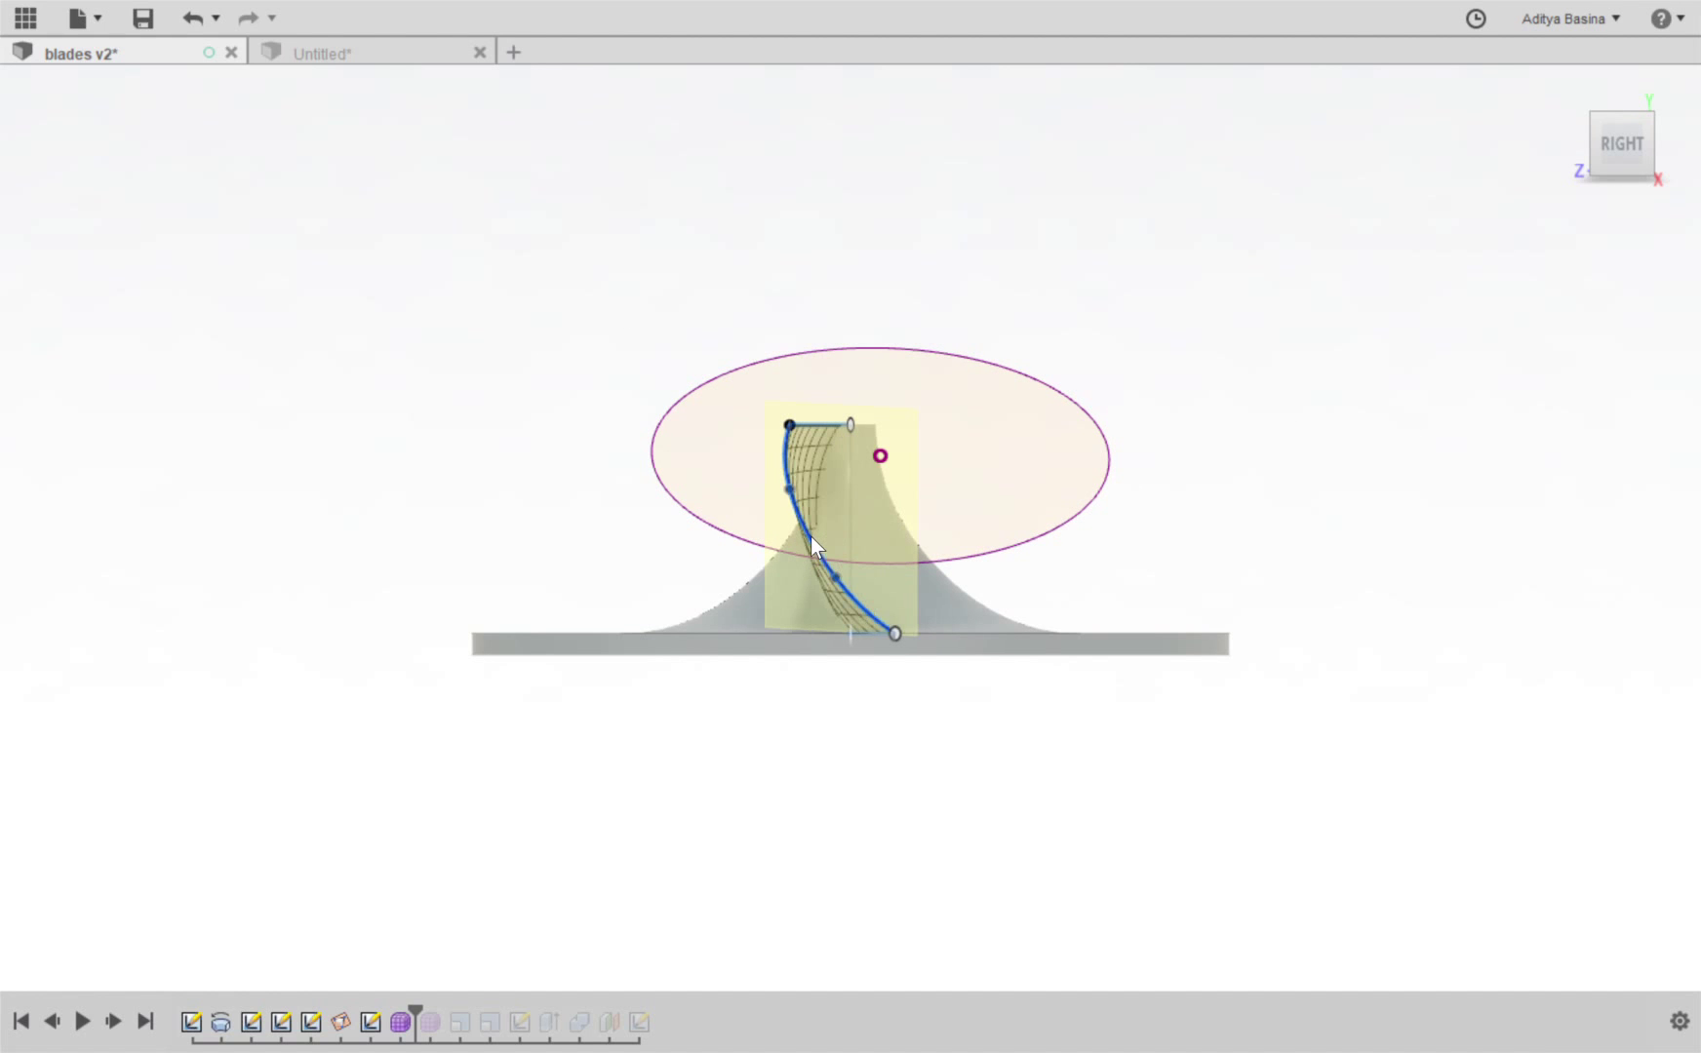
pyautogui.click(111, 495)
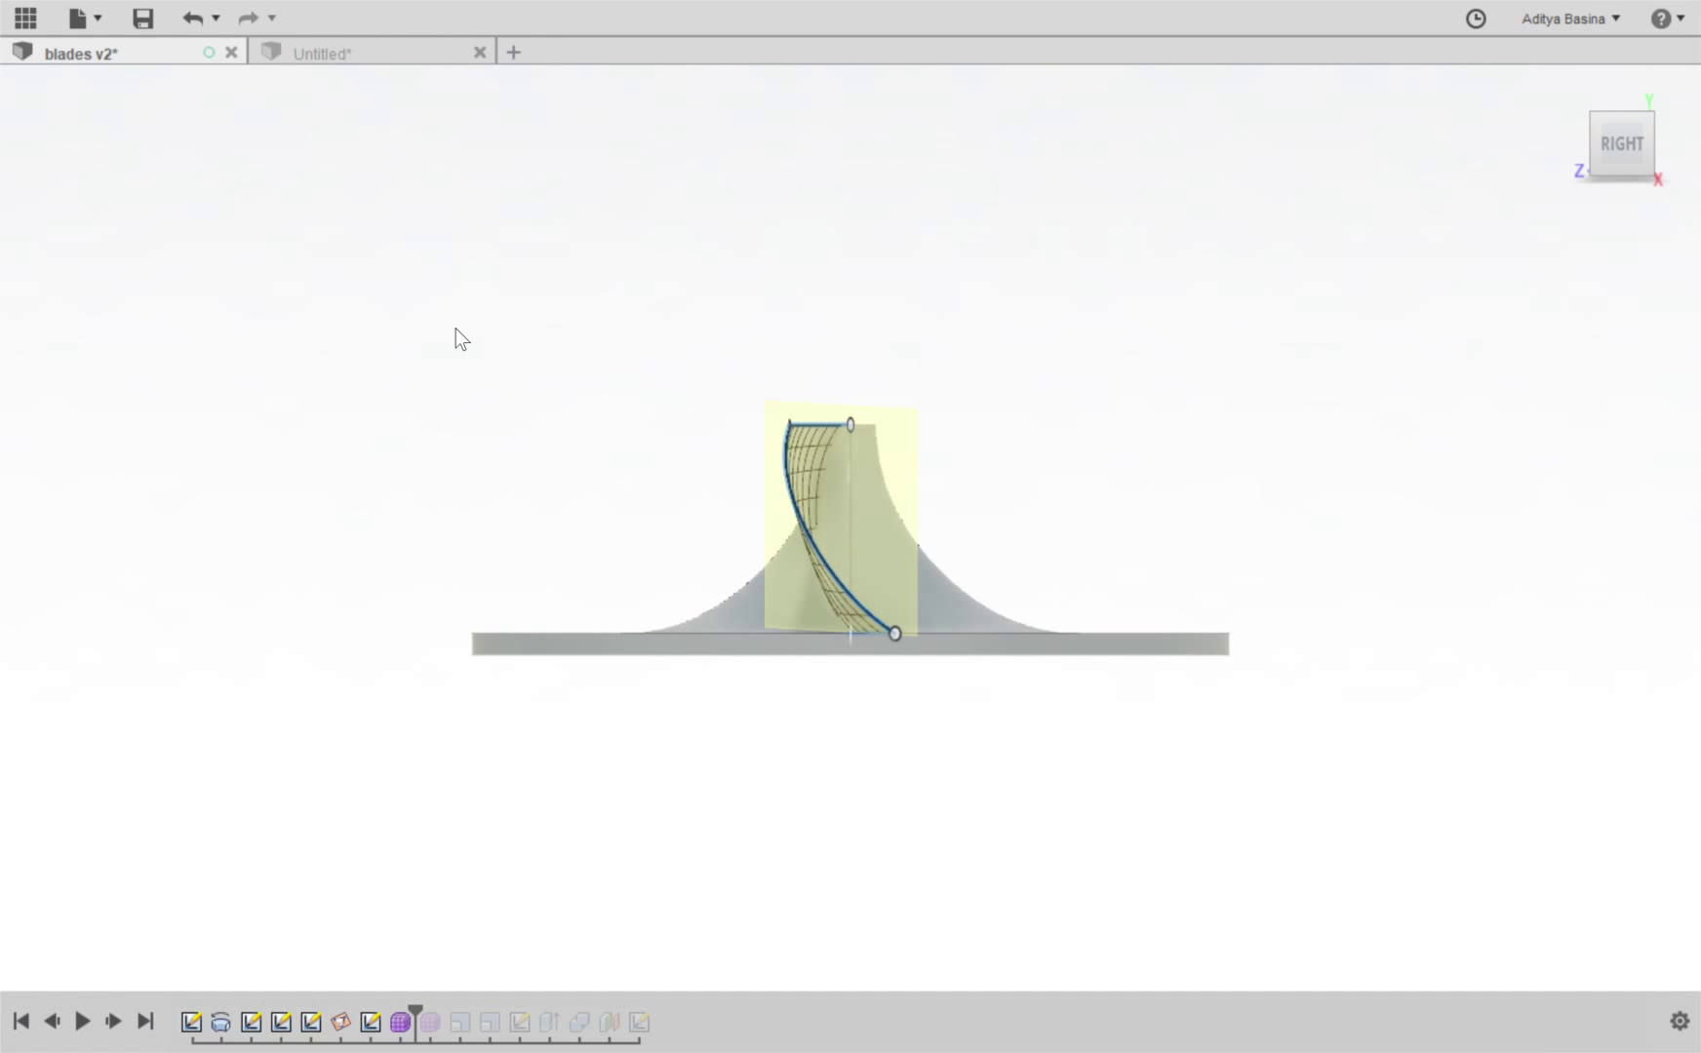
pyautogui.keyDown('shift'); pyautogui.moveTo(455, 328); pyautogui.dragTo(522, 427, button='middle'); pyautogui.keyUp('shift')
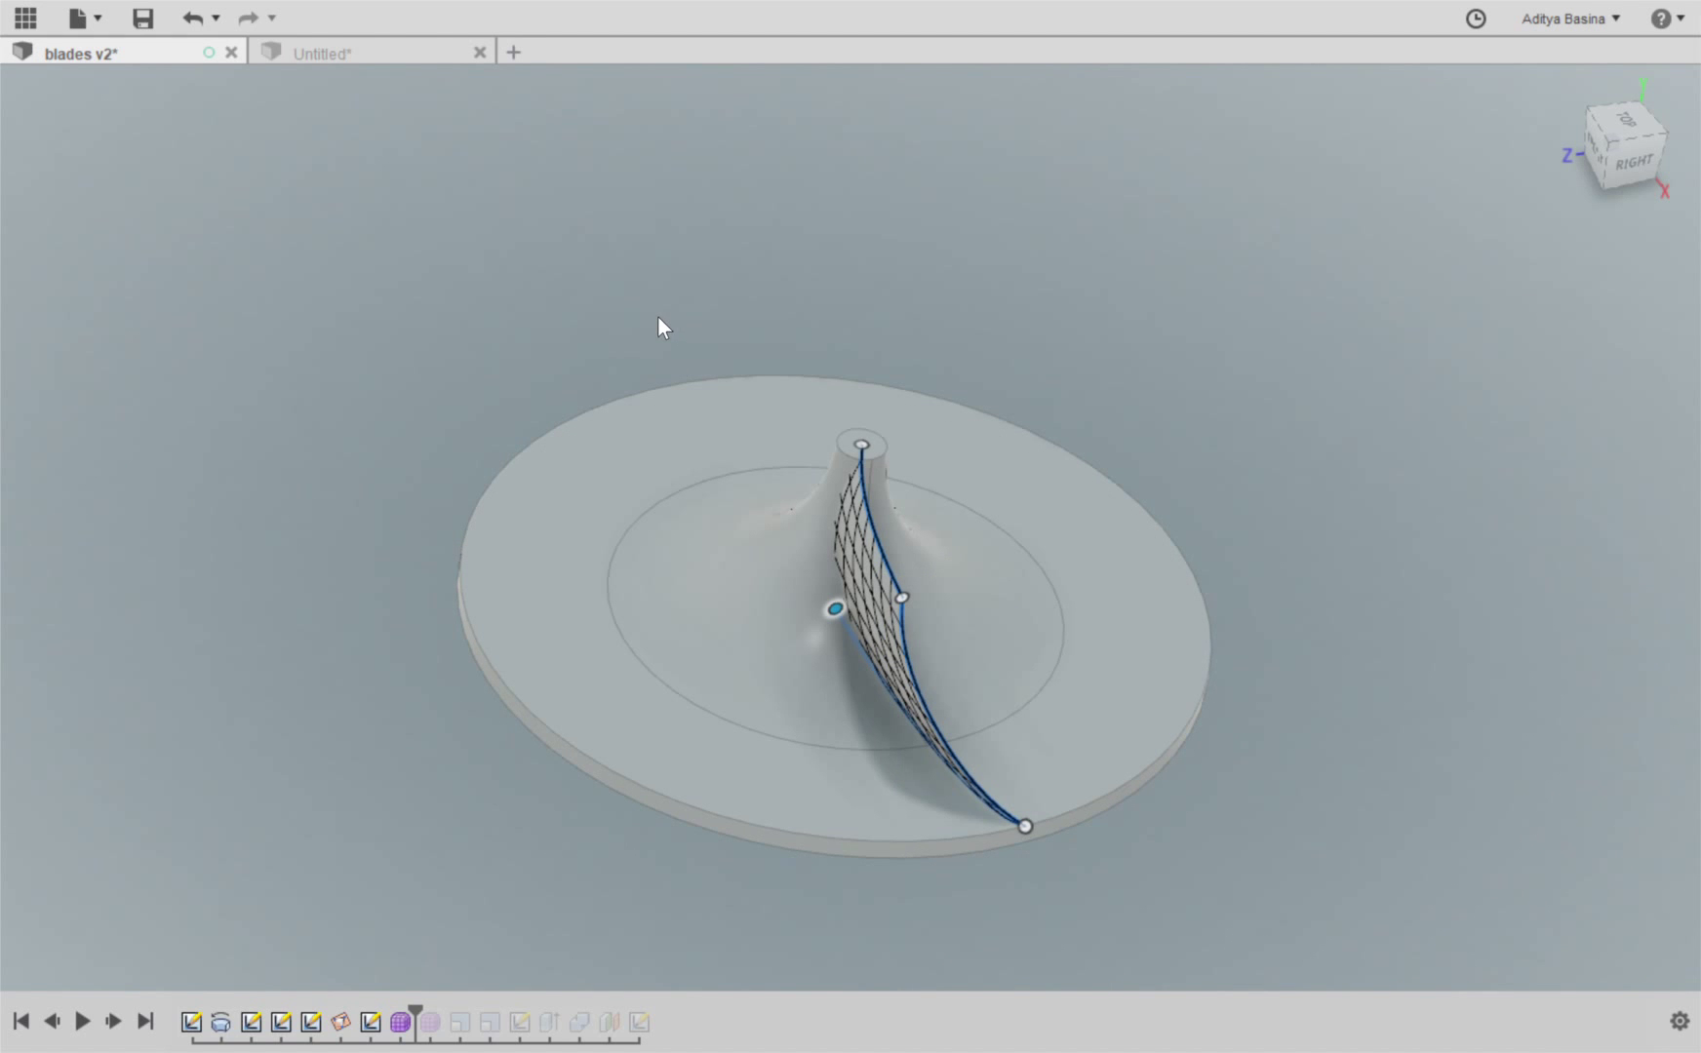
# Finish the blade surface and thicken it into a solid blade
pyautogui.click(1525, 792)
pyautogui.moveTo(1300, 545)
pyautogui.keyDown('shift'); pyautogui.mouseDown(button='middle')
pyautogui.moveTo(1199, 470)
pyautogui.moveTo(1275, 527)
pyautogui.mouseUp(button='middle'); pyautogui.keyUp('shift')
pyautogui.keyDown('shift'); pyautogui.moveTo(780, 422); pyautogui.dragTo(634, 403, button='middle'); pyautogui.keyUp('shift')
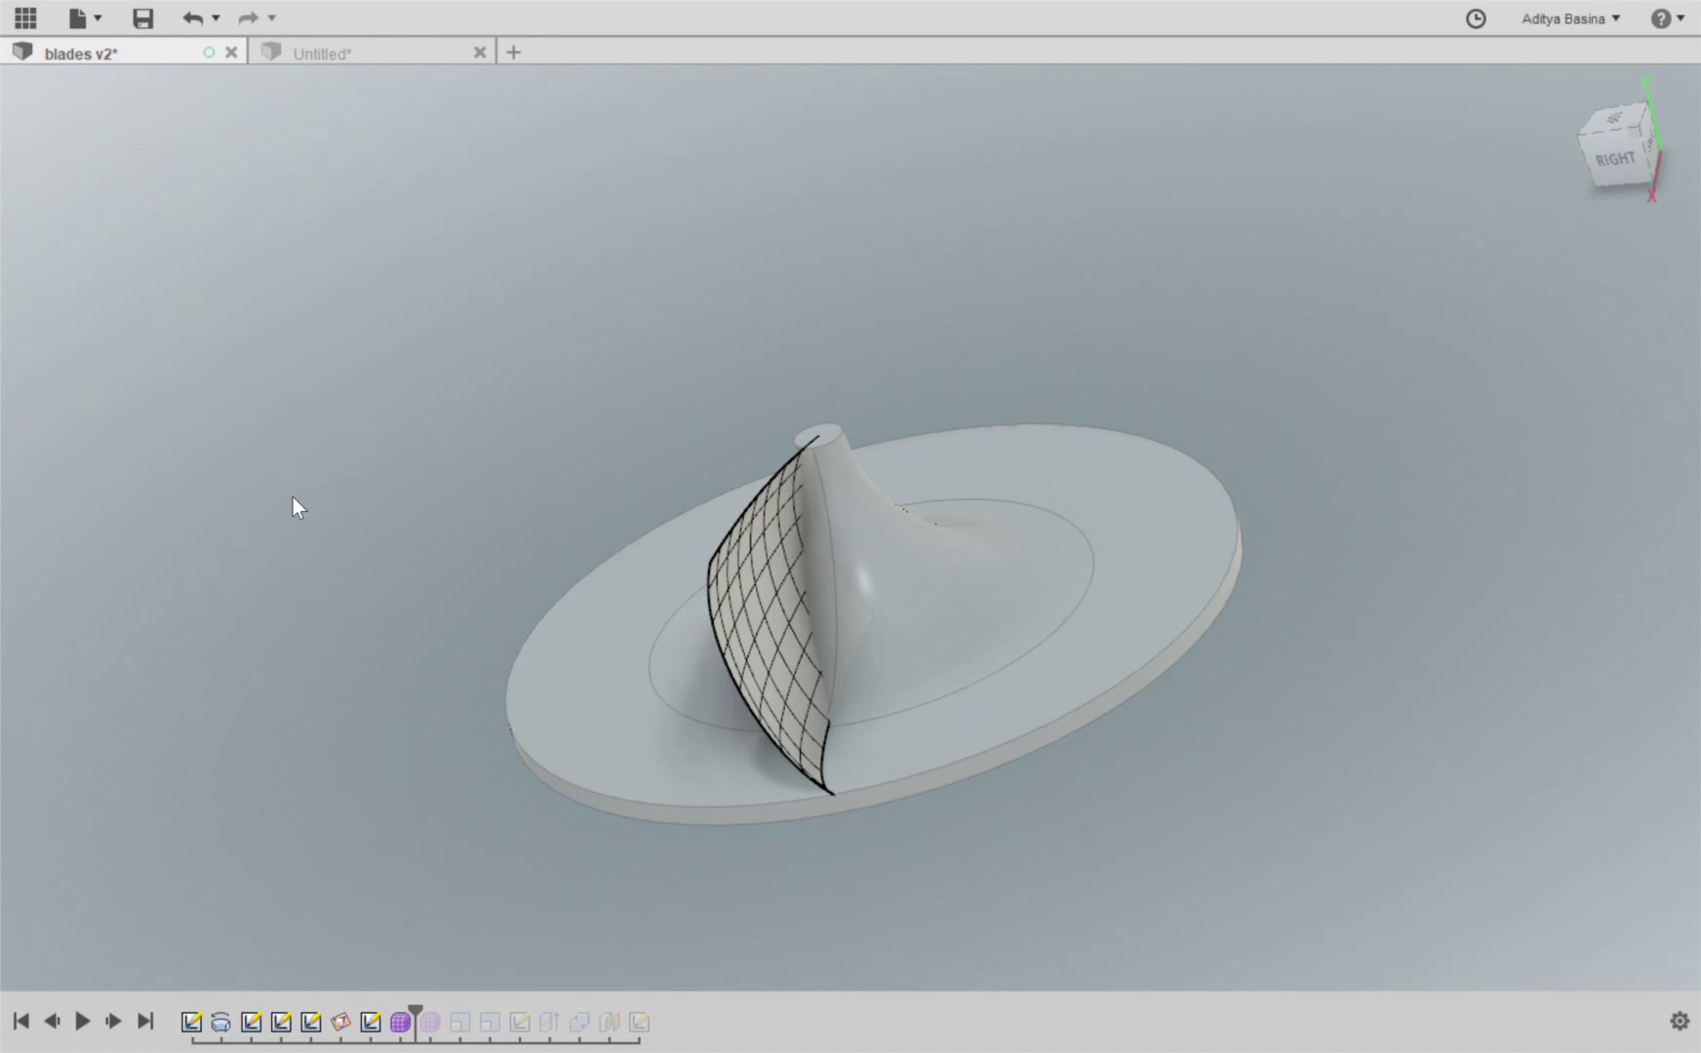
pyautogui.click(740, 618)
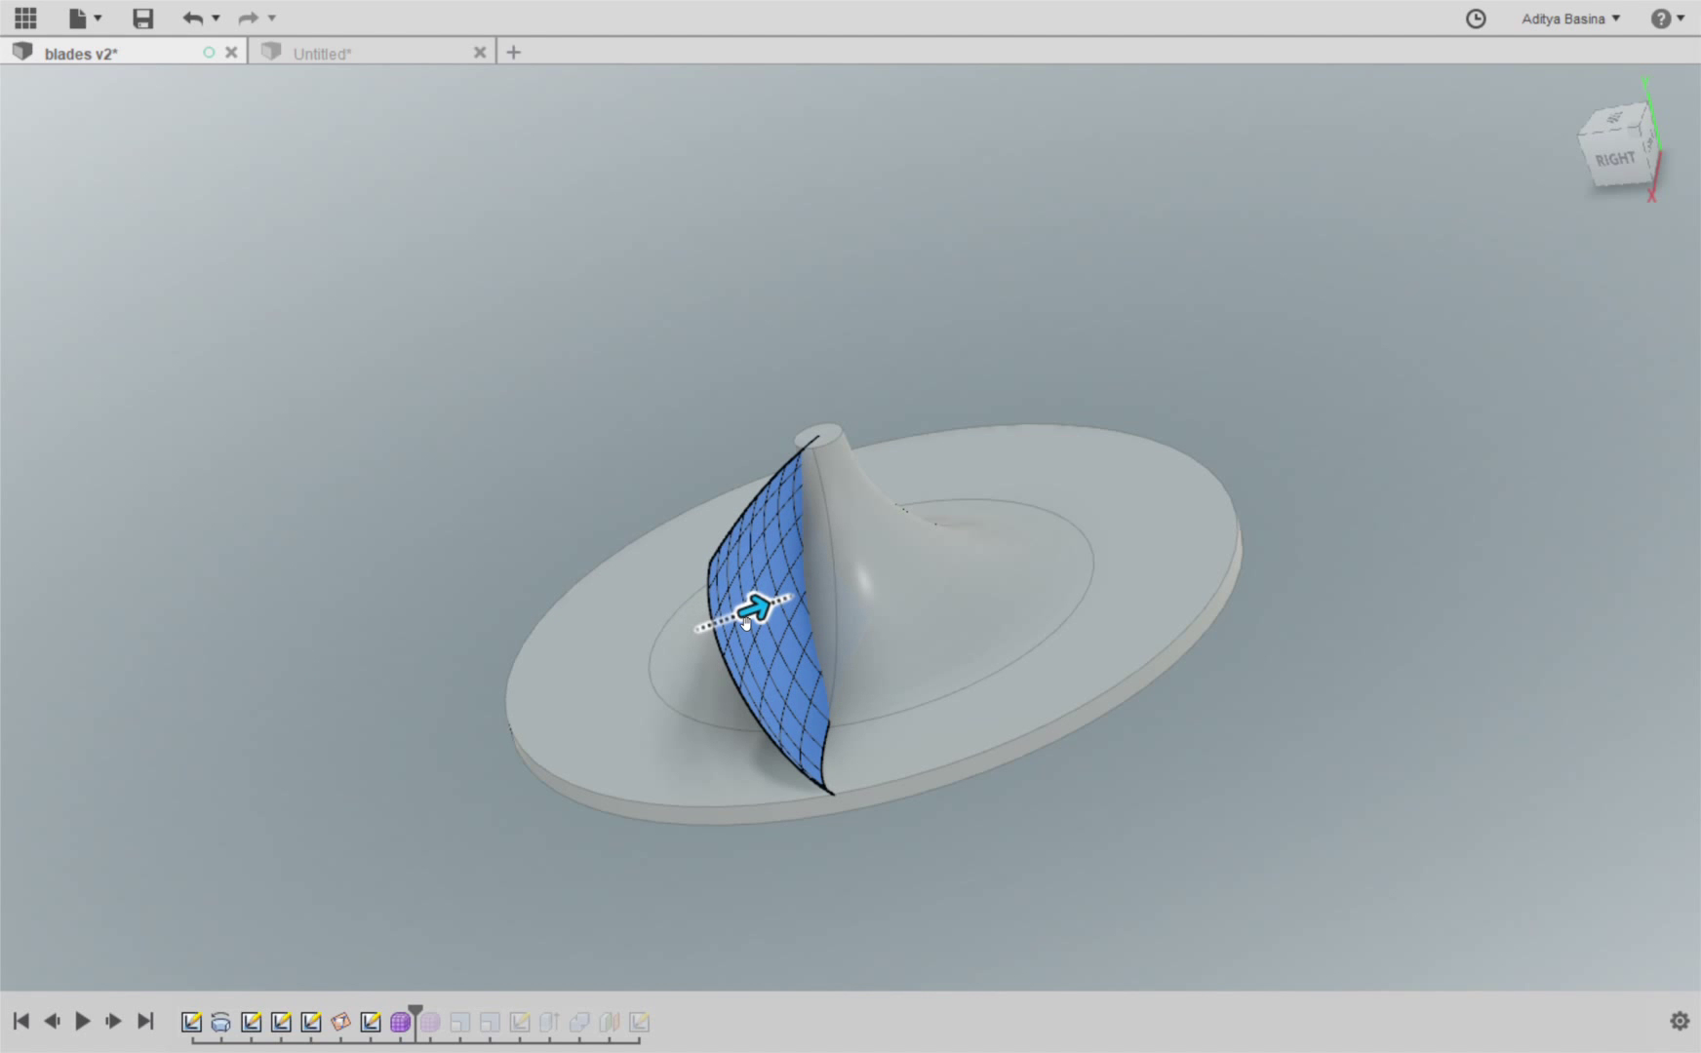
pyautogui.moveTo(746, 622); pyautogui.dragTo(801, 598)
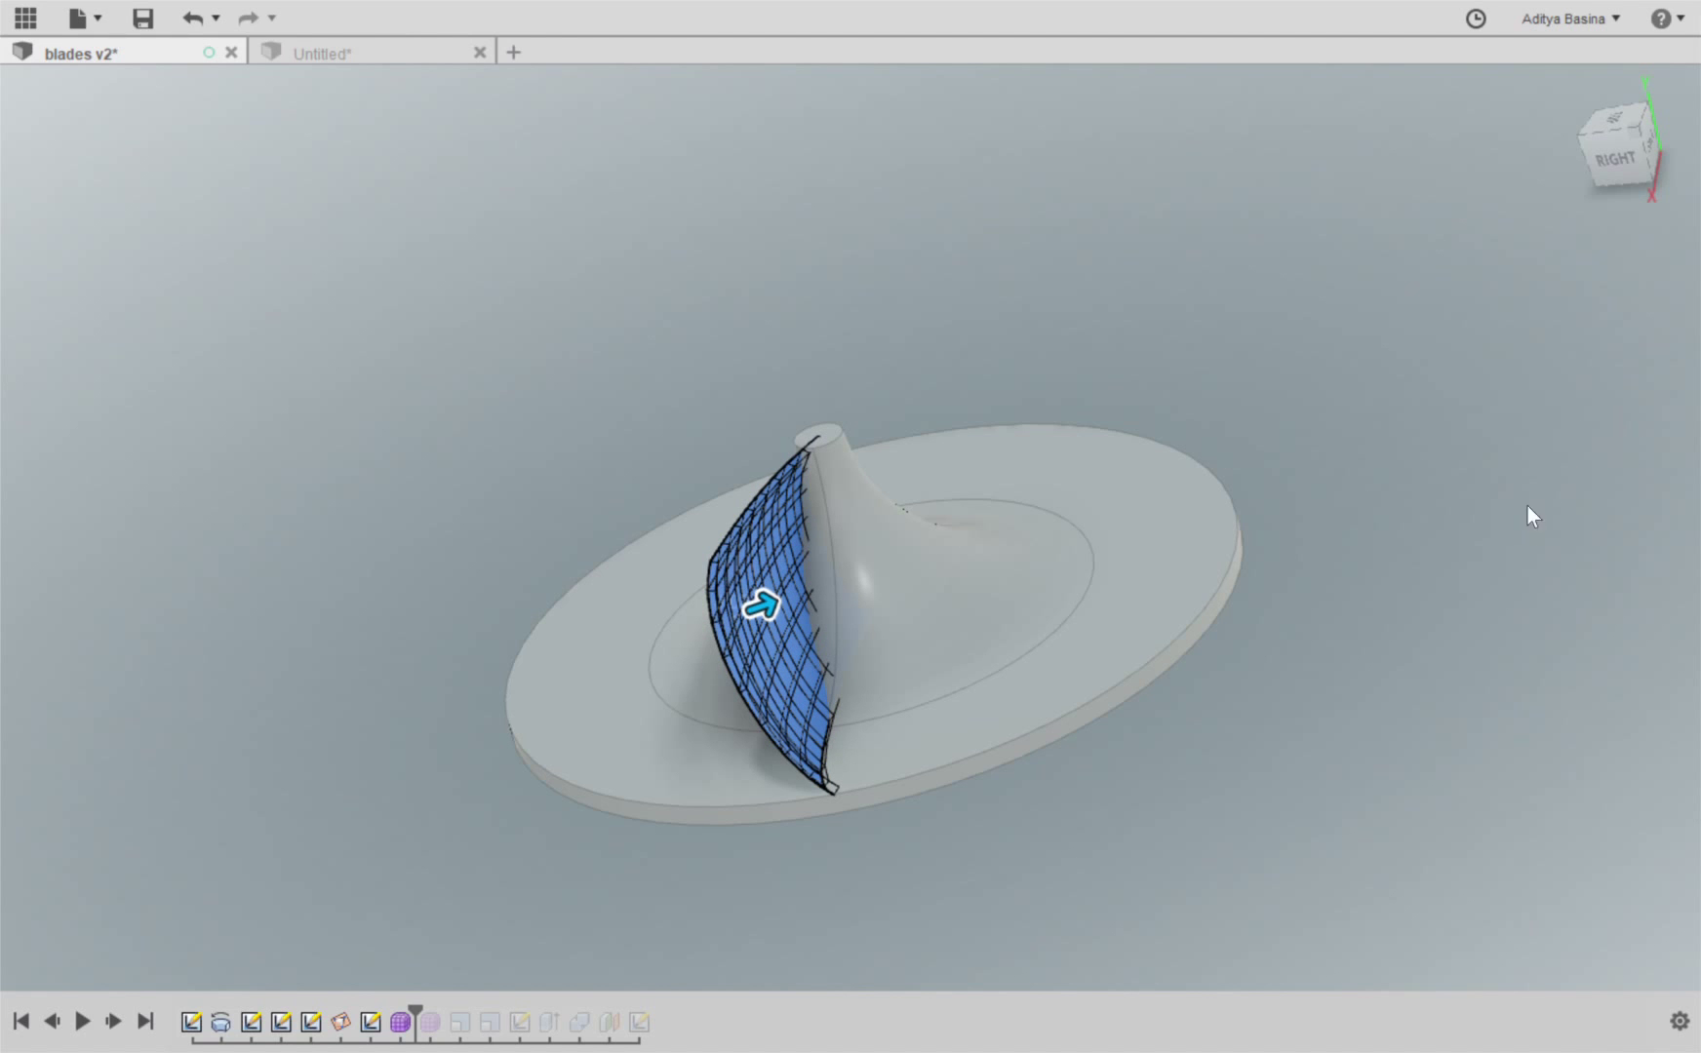
pyautogui.click(1531, 532)
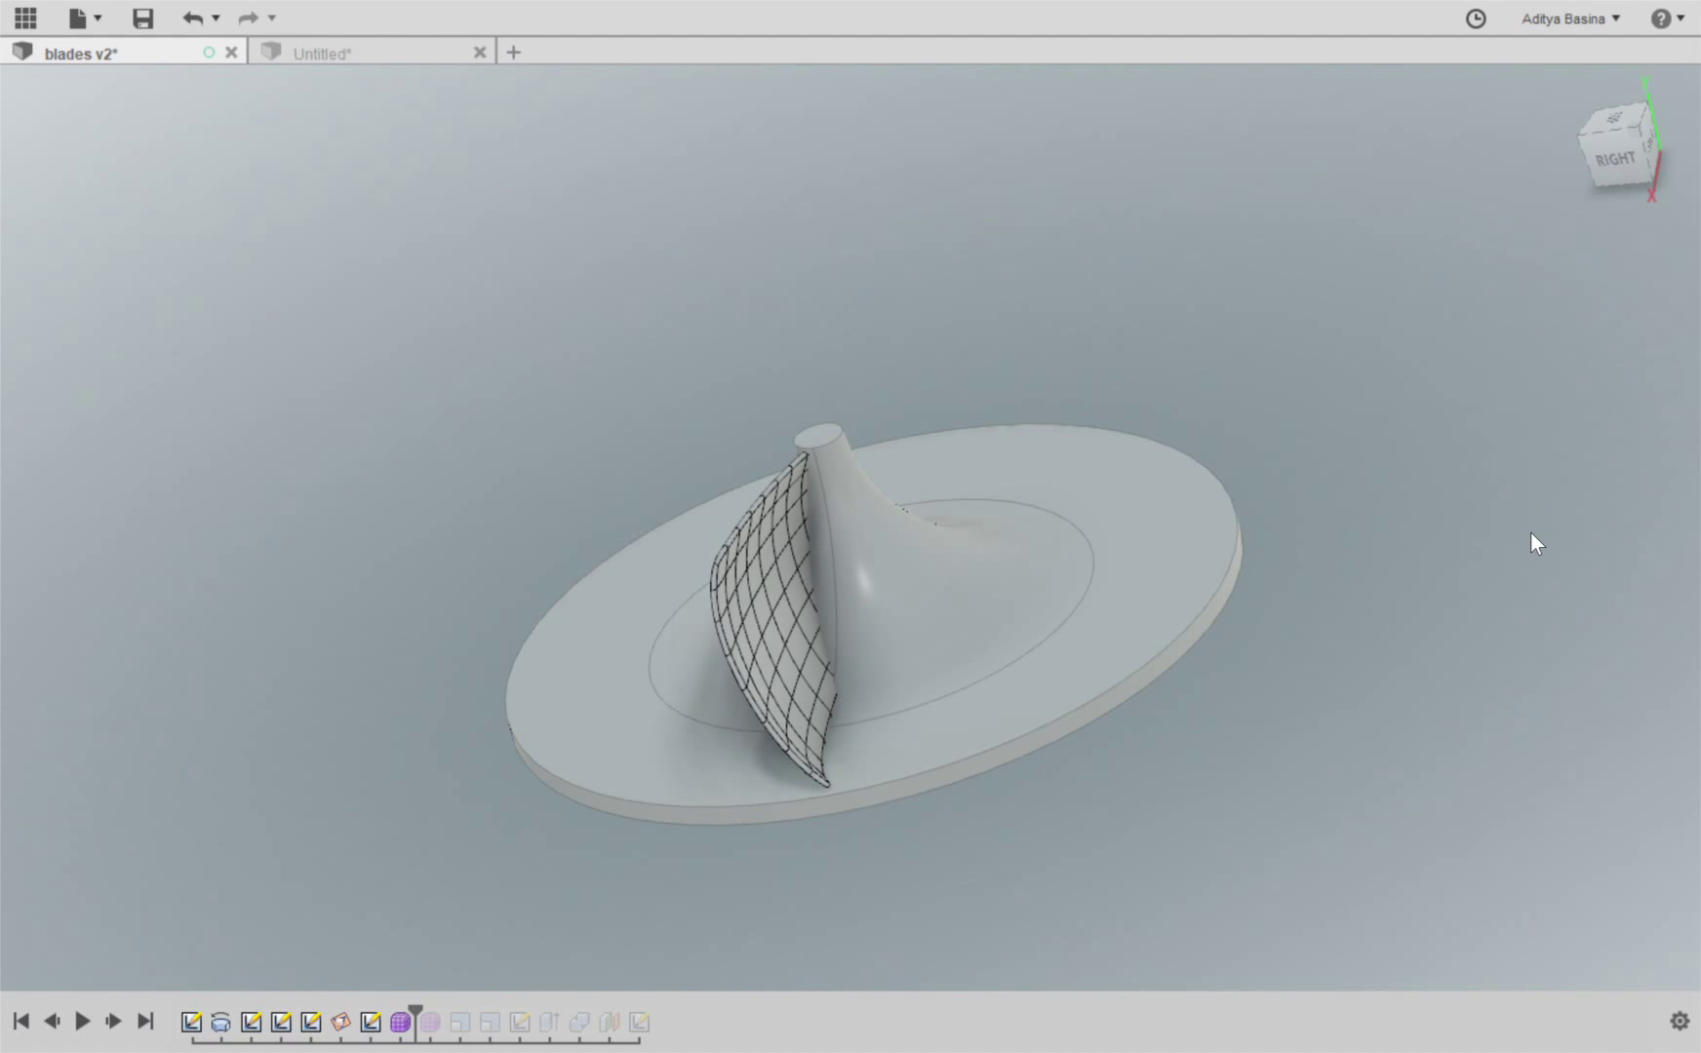
# Check the blade from a low angle and reopen the blade Form feature for editing
pyautogui.keyDown('shift'); pyautogui.moveTo(1531, 531); pyautogui.dragTo(1662, 536, button='middle'); pyautogui.keyUp('shift')
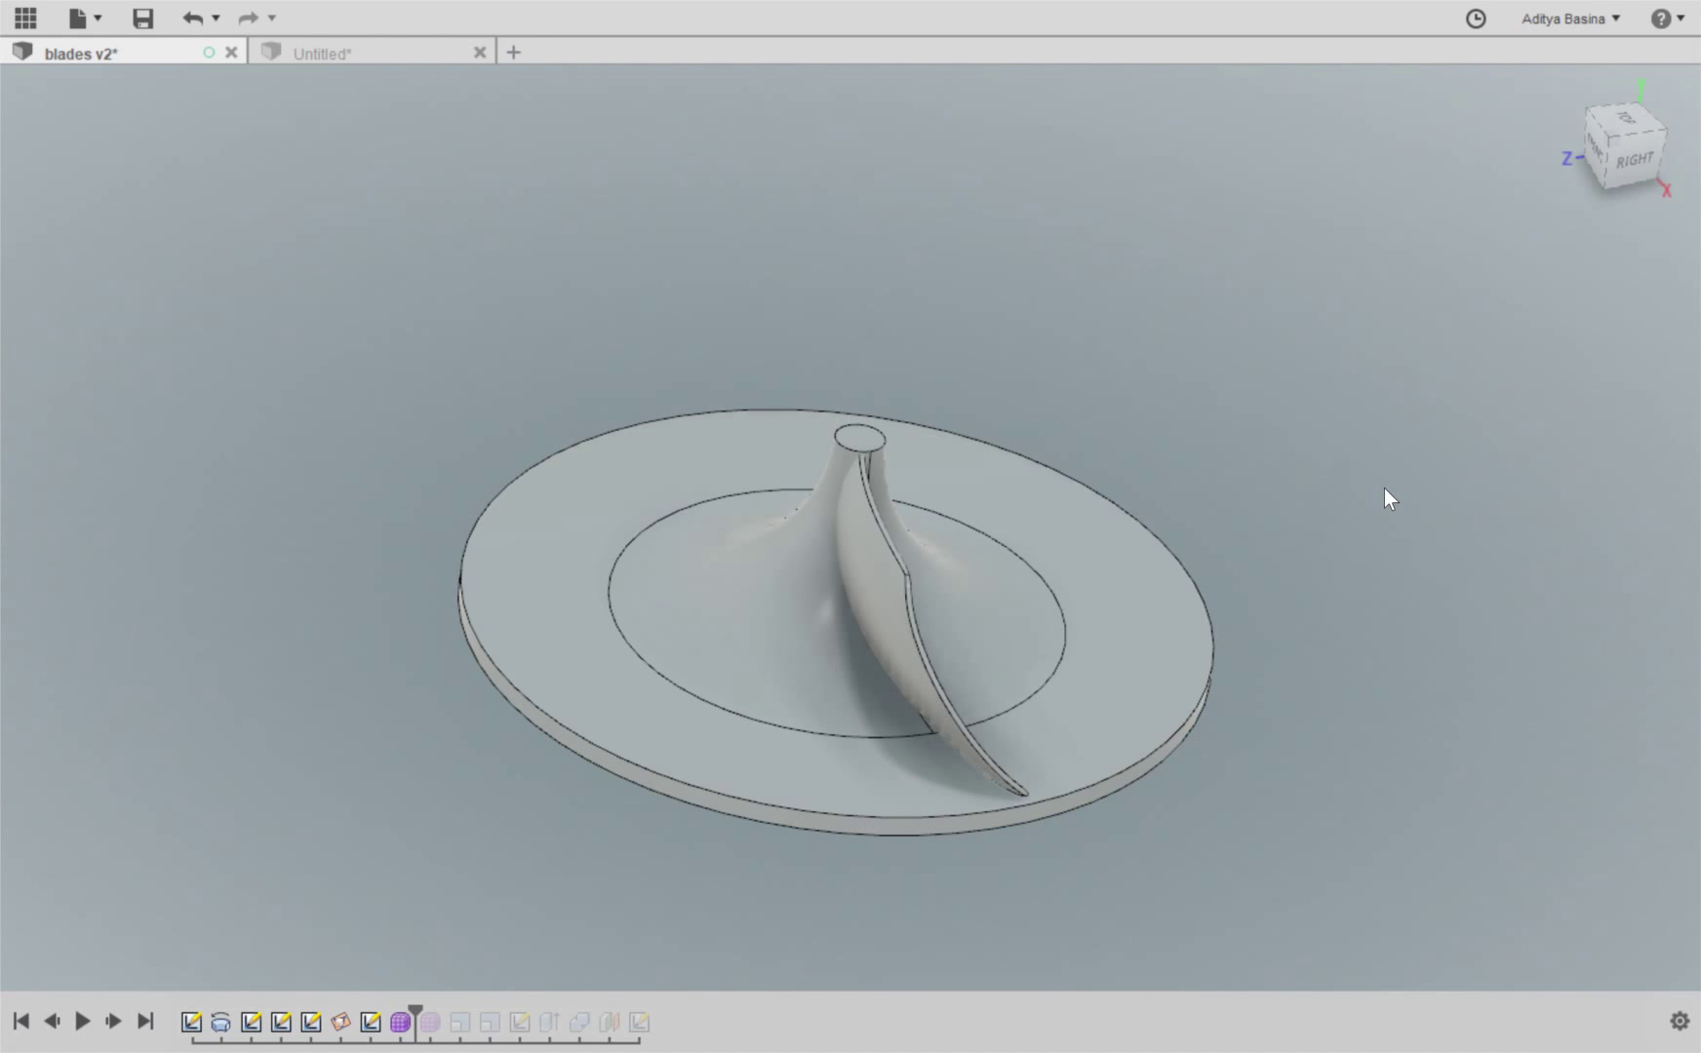
pyautogui.moveTo(1382, 488)
pyautogui.keyDown('shift'); pyautogui.mouseDown(button='middle')
pyautogui.moveTo(1151, 390)
pyautogui.moveTo(1335, 473)
pyautogui.moveTo(1340, 615)
pyautogui.moveTo(1365, 619)
pyautogui.mouseUp(button='middle'); pyautogui.keyUp('shift')
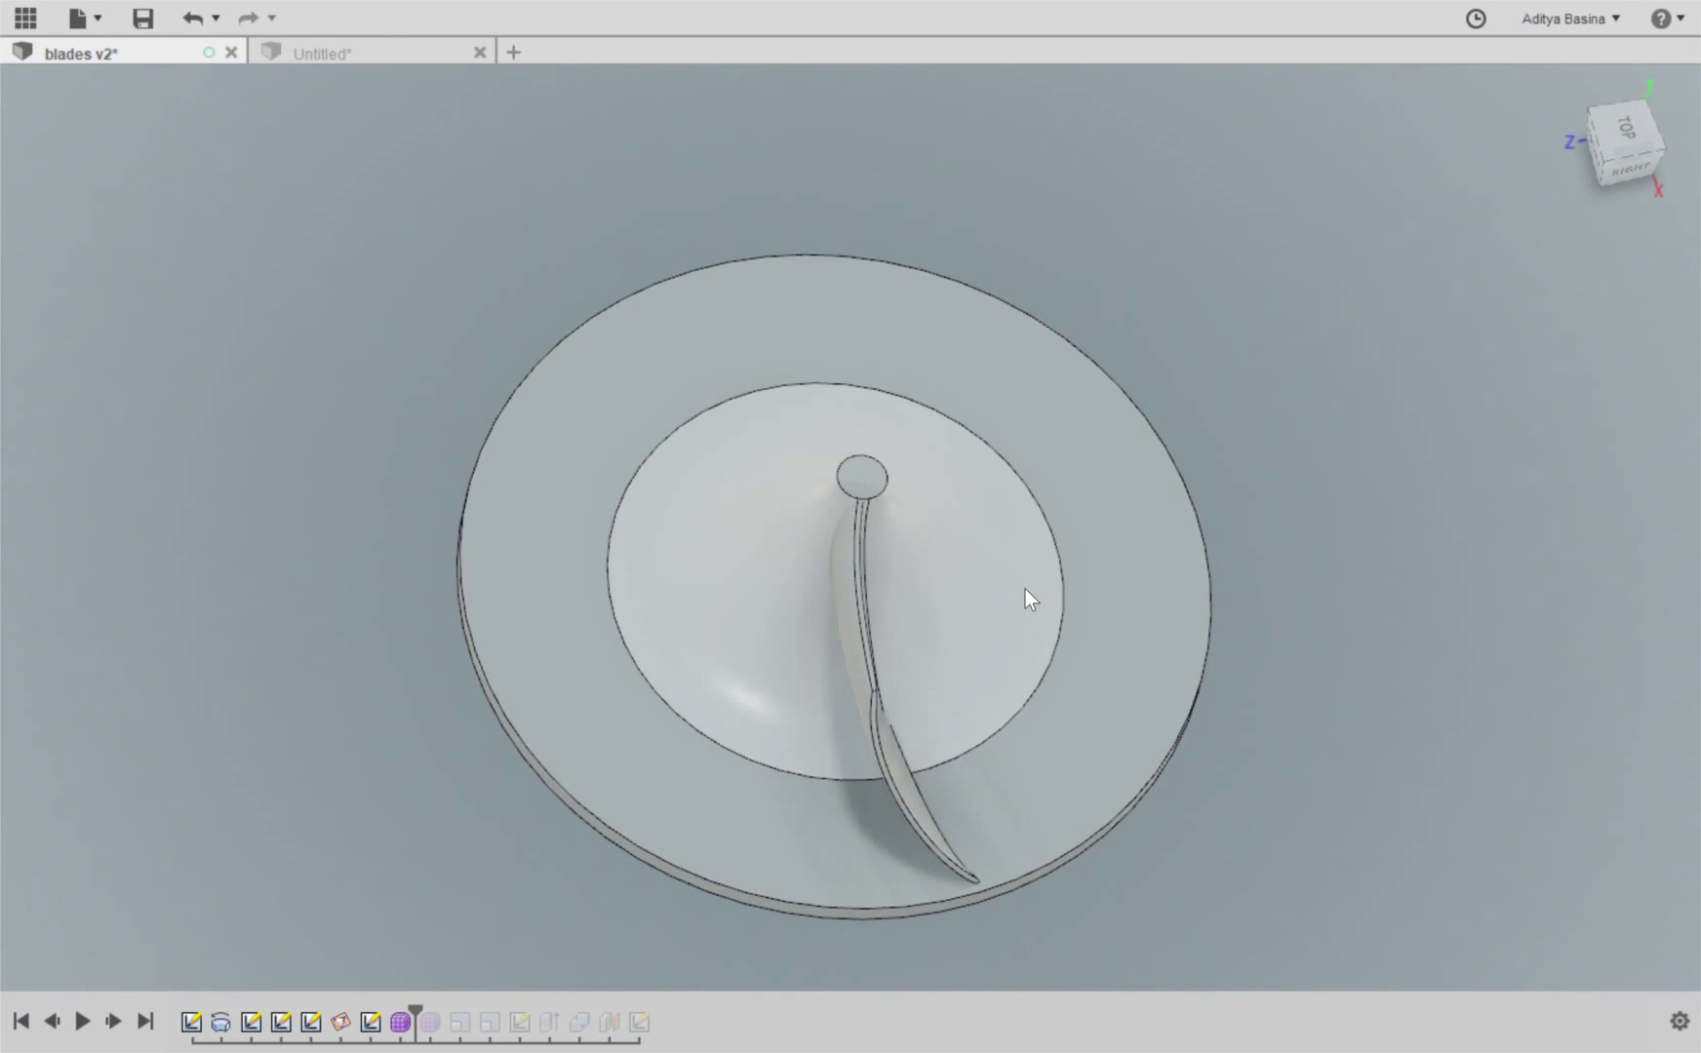
pyautogui.doubleClick(400, 1022)
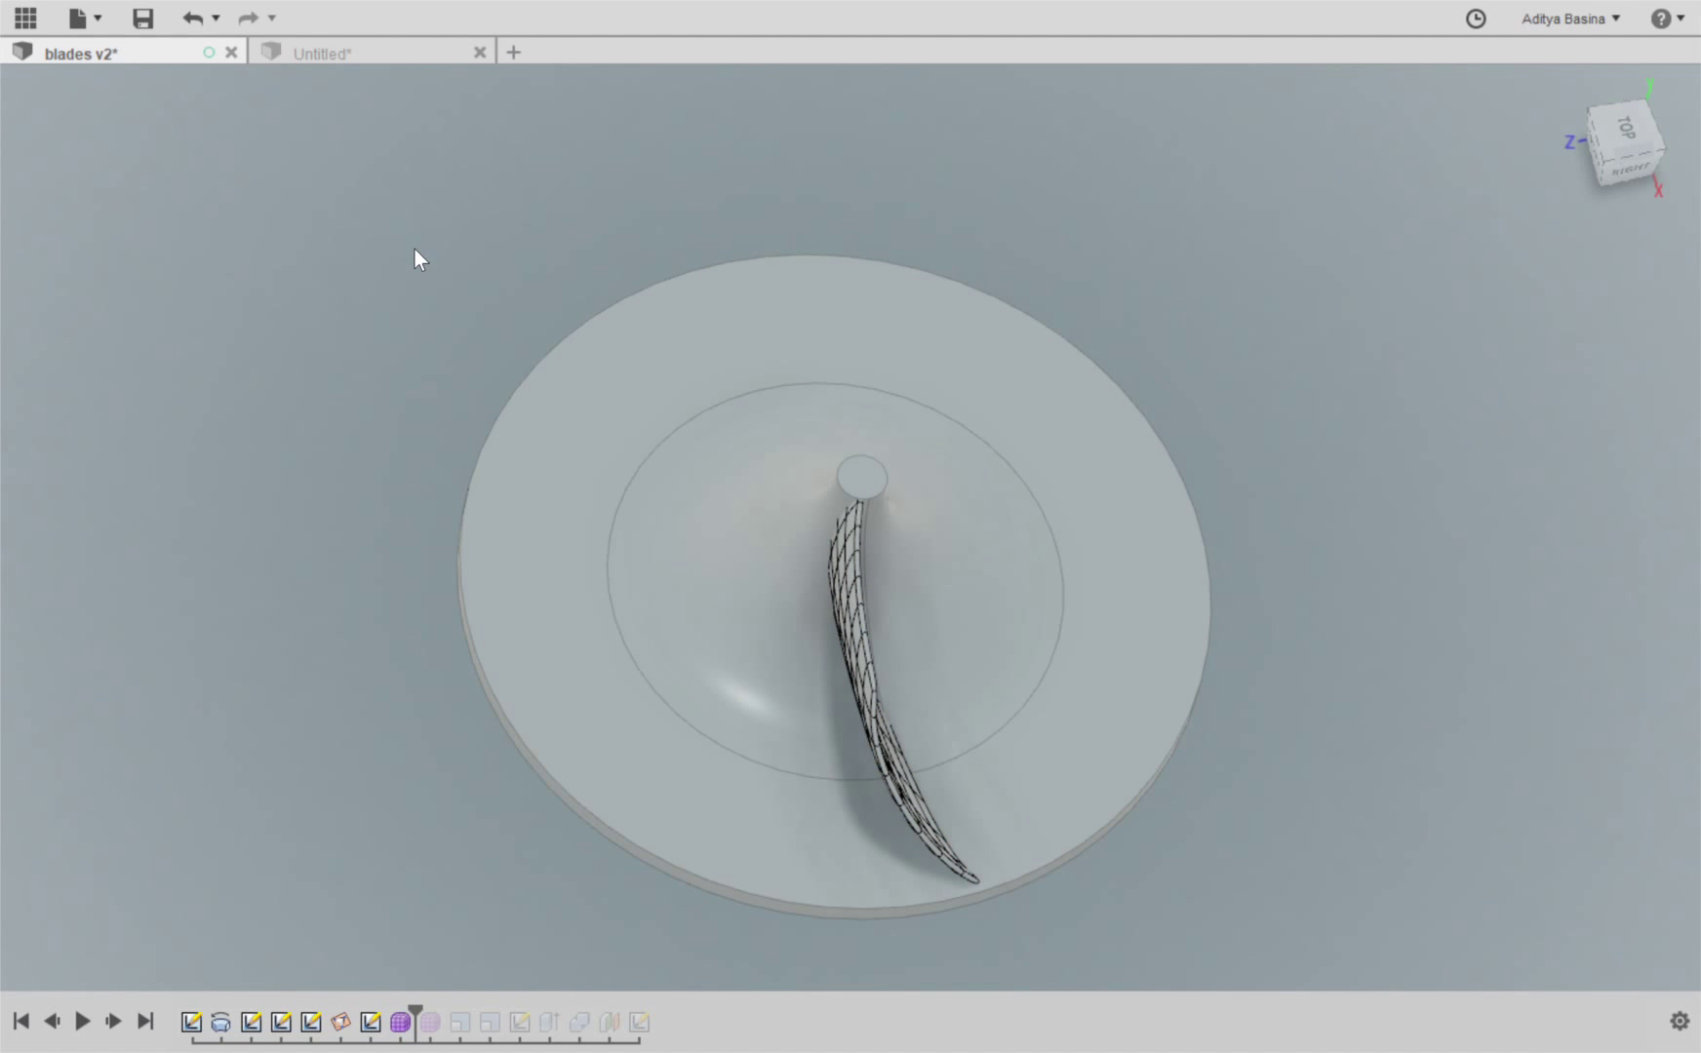
# Circular-pattern the blade body 5 times around the hub's central axis
pyautogui.click(851, 612)
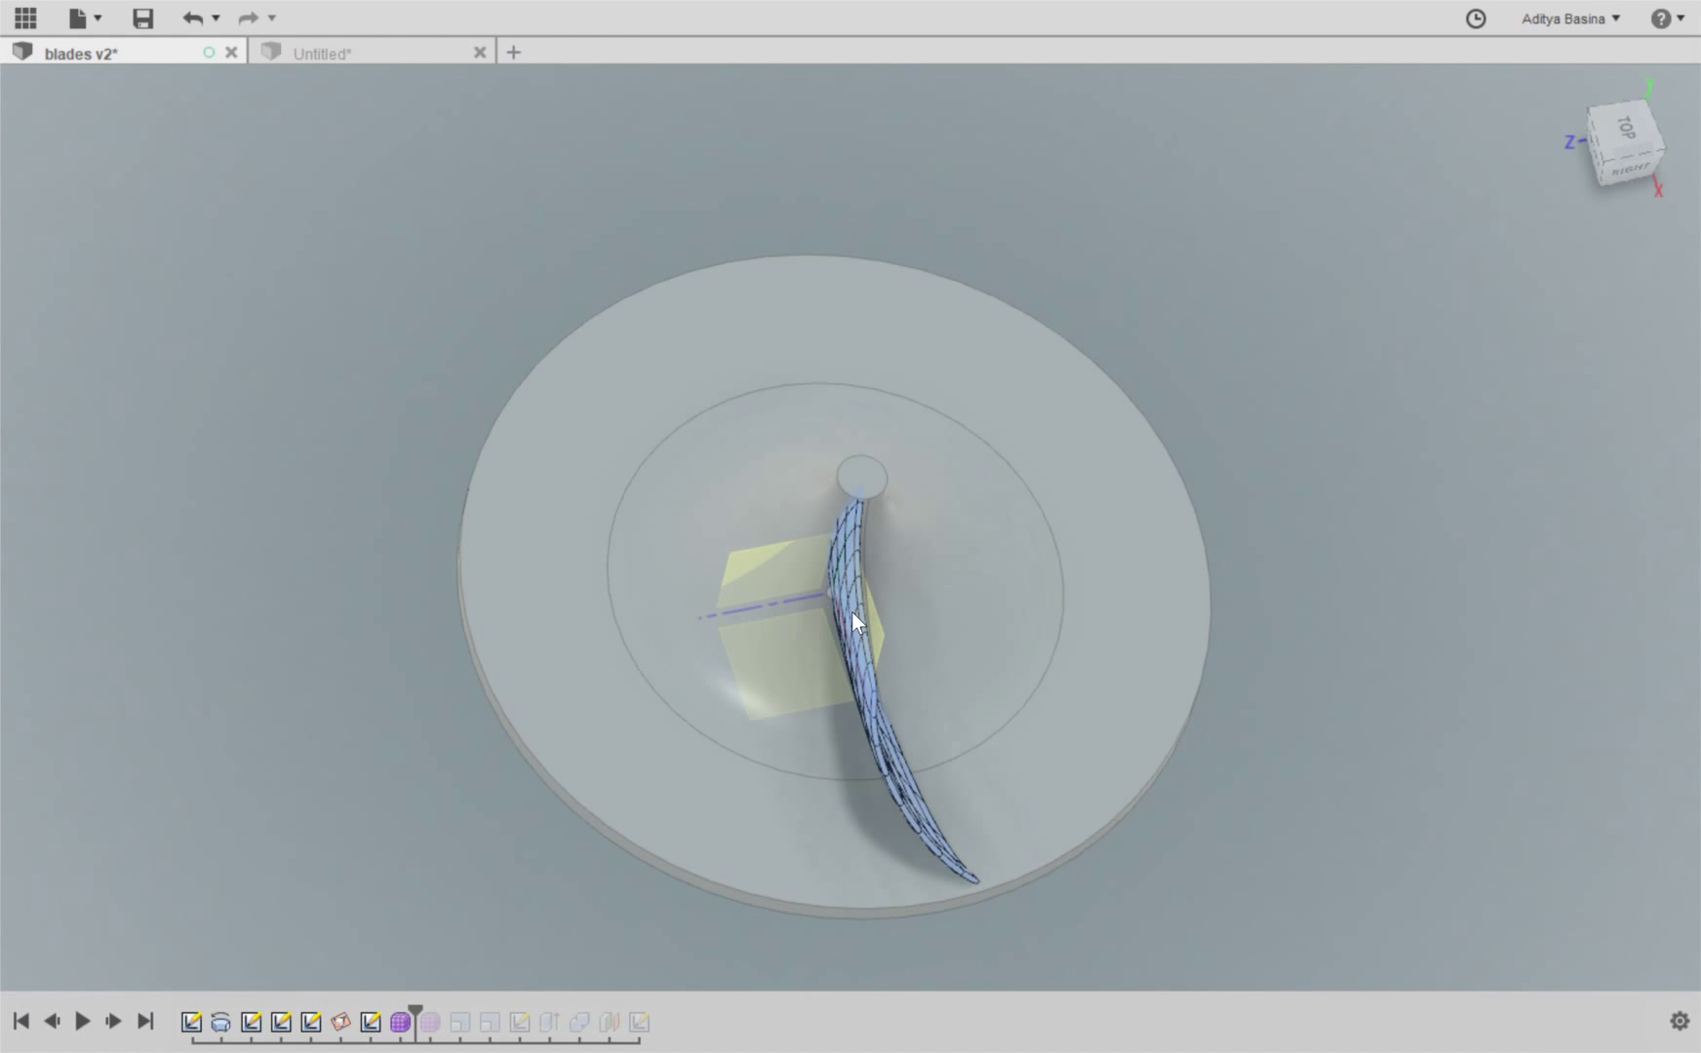
pyautogui.moveTo(1447, 421)
pyautogui.keyDown('shift'); pyautogui.mouseDown(button='middle')
pyautogui.moveTo(1472, 390)
pyautogui.moveTo(1439, 414)
pyautogui.mouseUp(button='middle'); pyautogui.keyUp('shift')
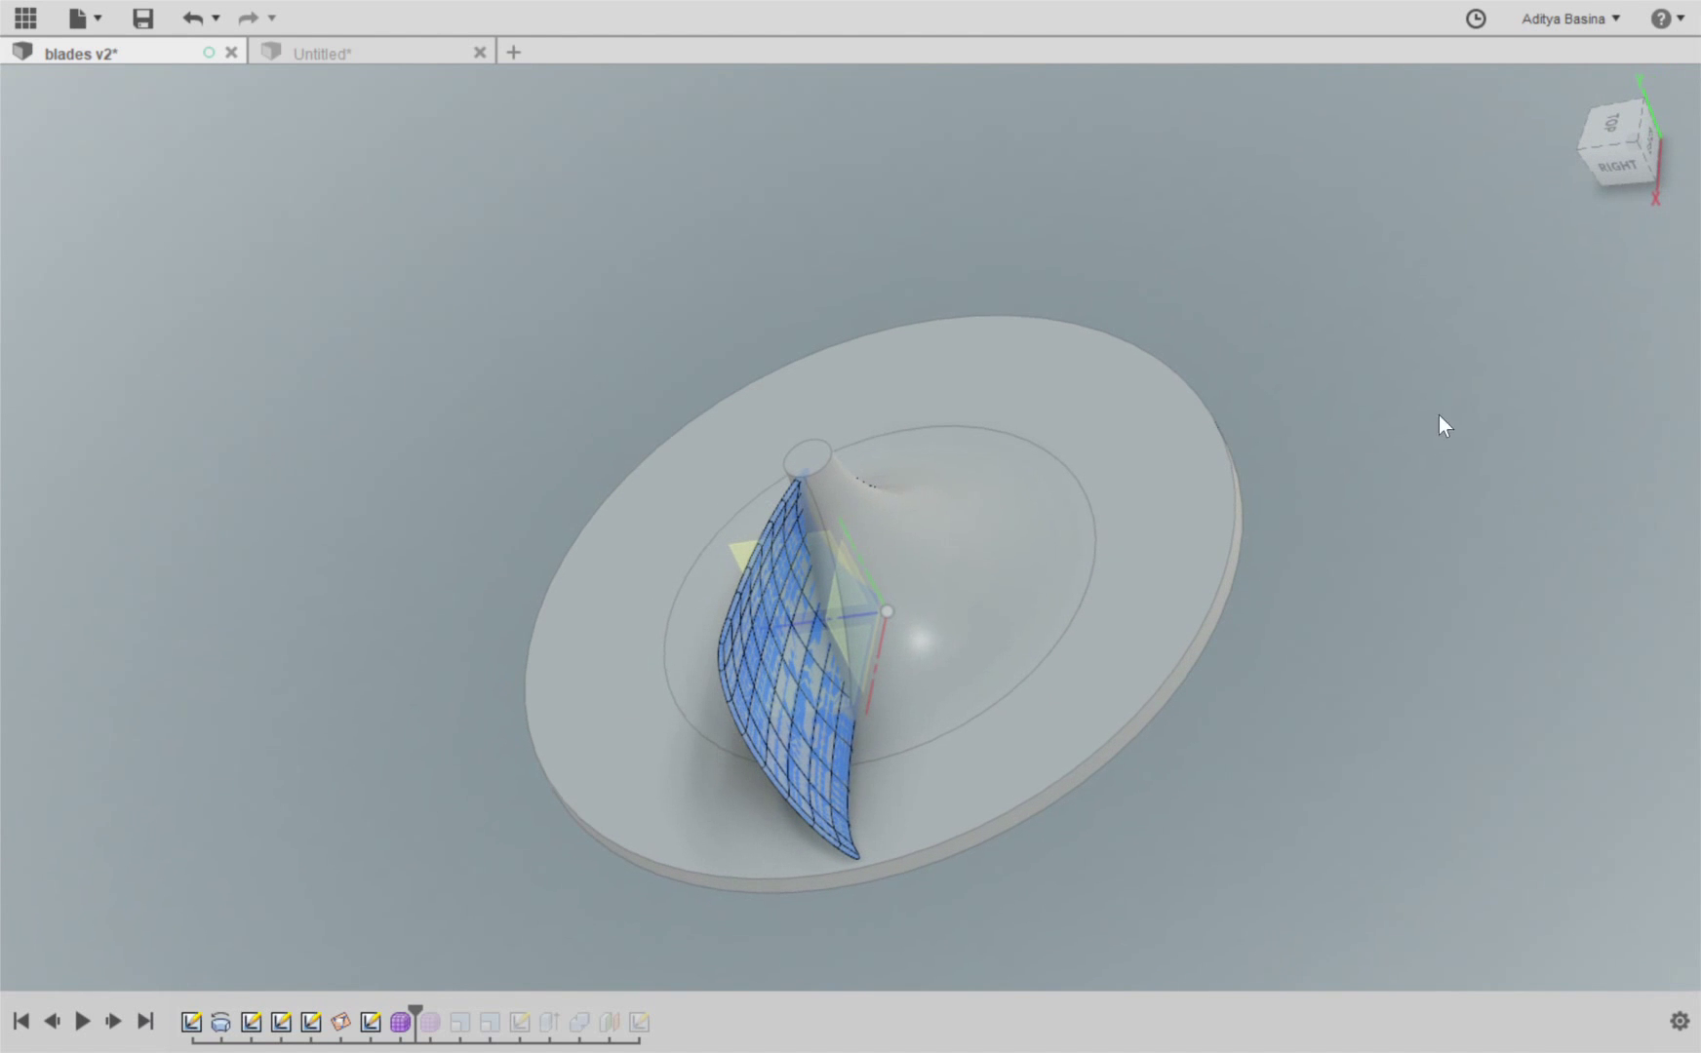
pyautogui.click(865, 565)
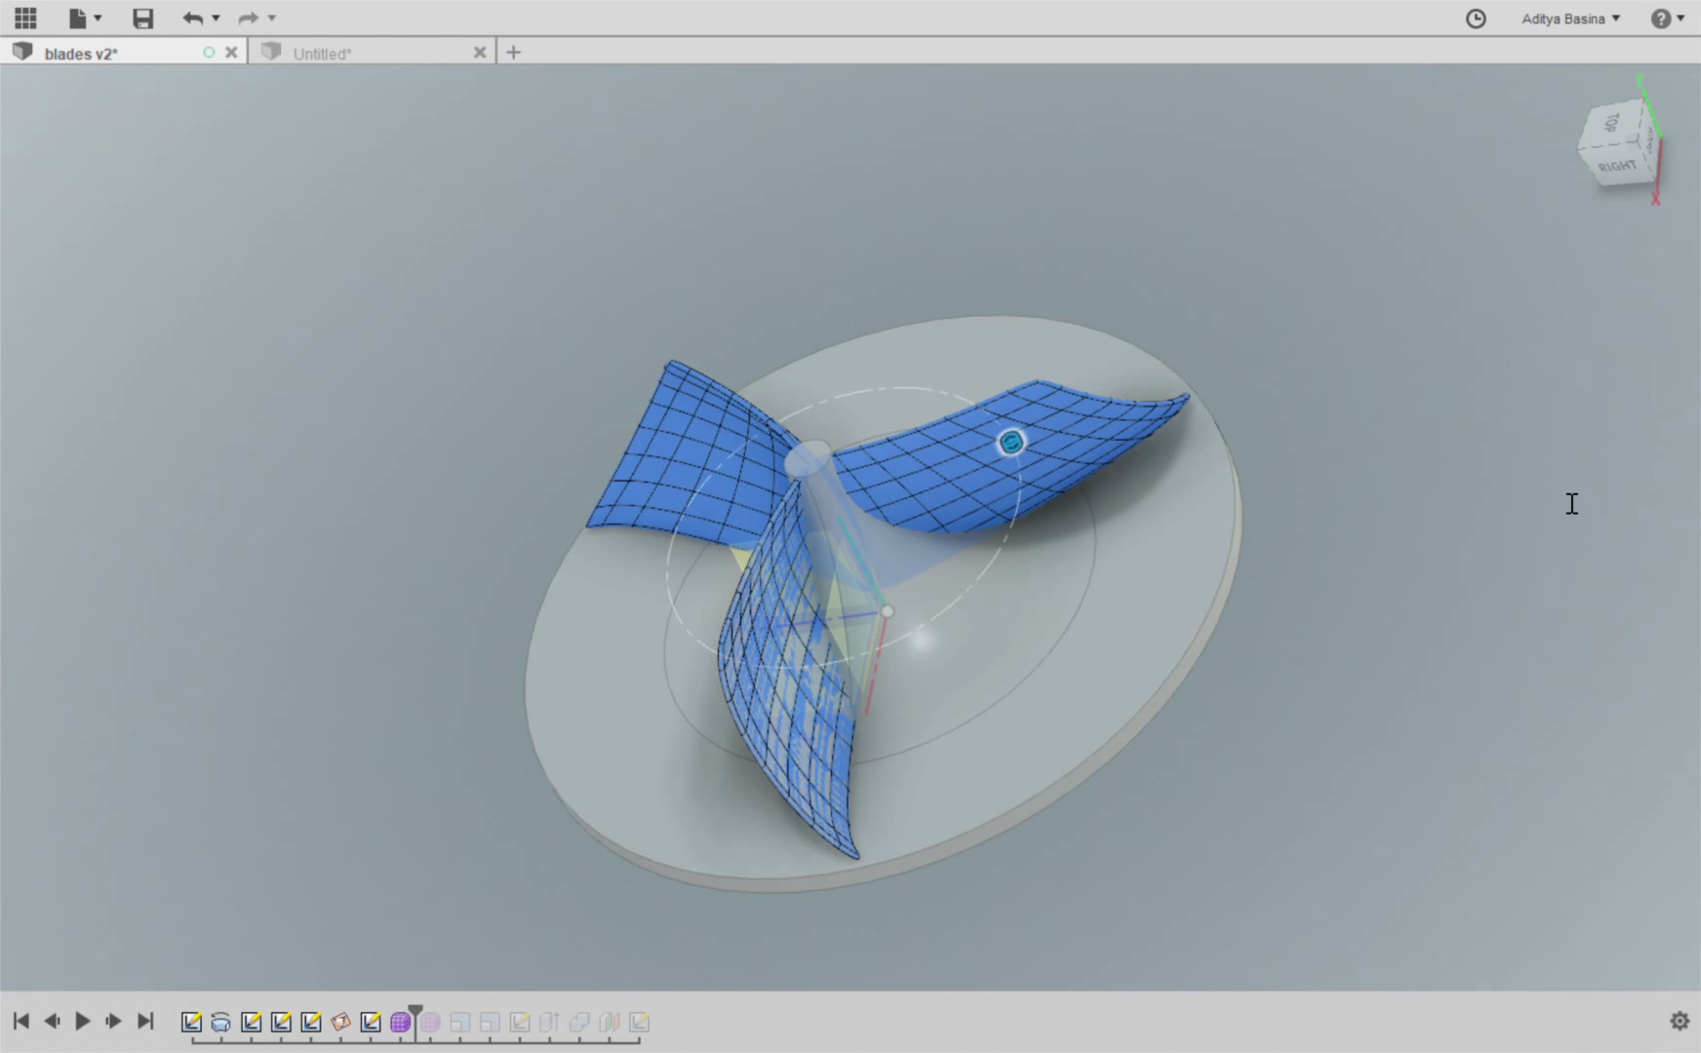
pyautogui.write('5')
pyautogui.press('Return')
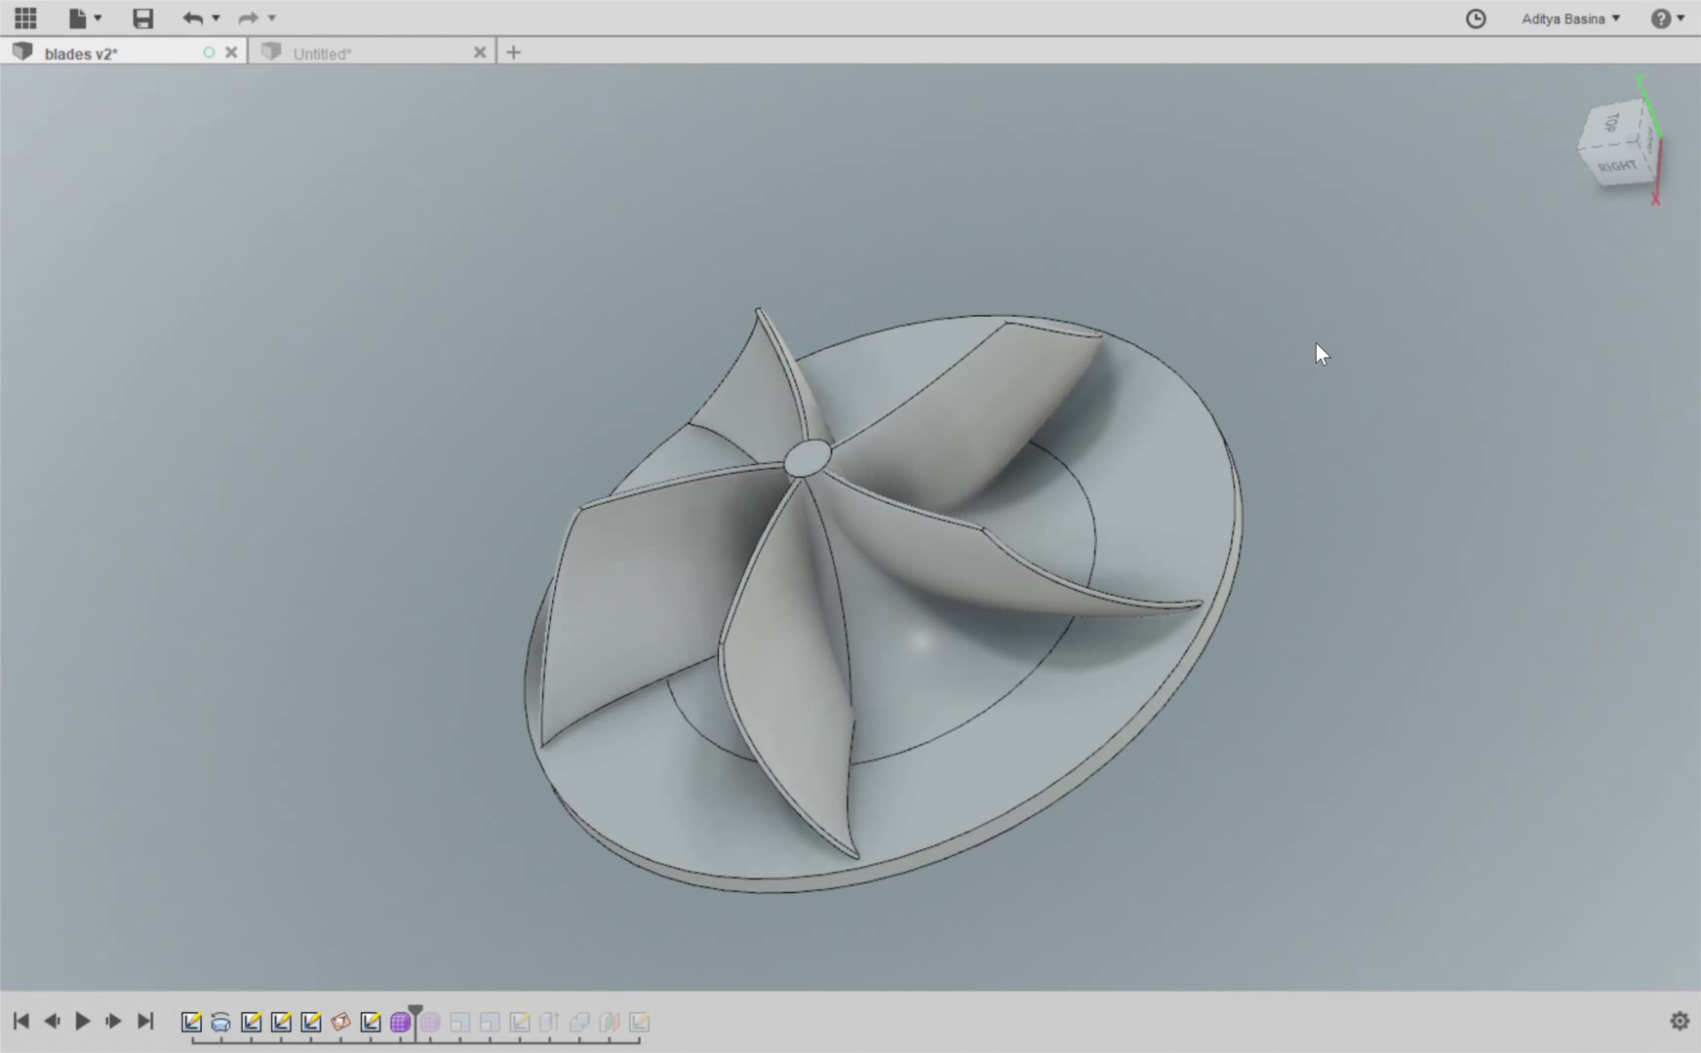
pyautogui.keyDown('shift'); pyautogui.moveTo(1315, 343); pyautogui.dragTo(1190, 380, button='middle'); pyautogui.keyUp('shift')
pyautogui.keyDown('shift'); pyautogui.moveTo(1218, 195); pyautogui.dragTo(1180, 283, button='middle'); pyautogui.keyUp('shift')
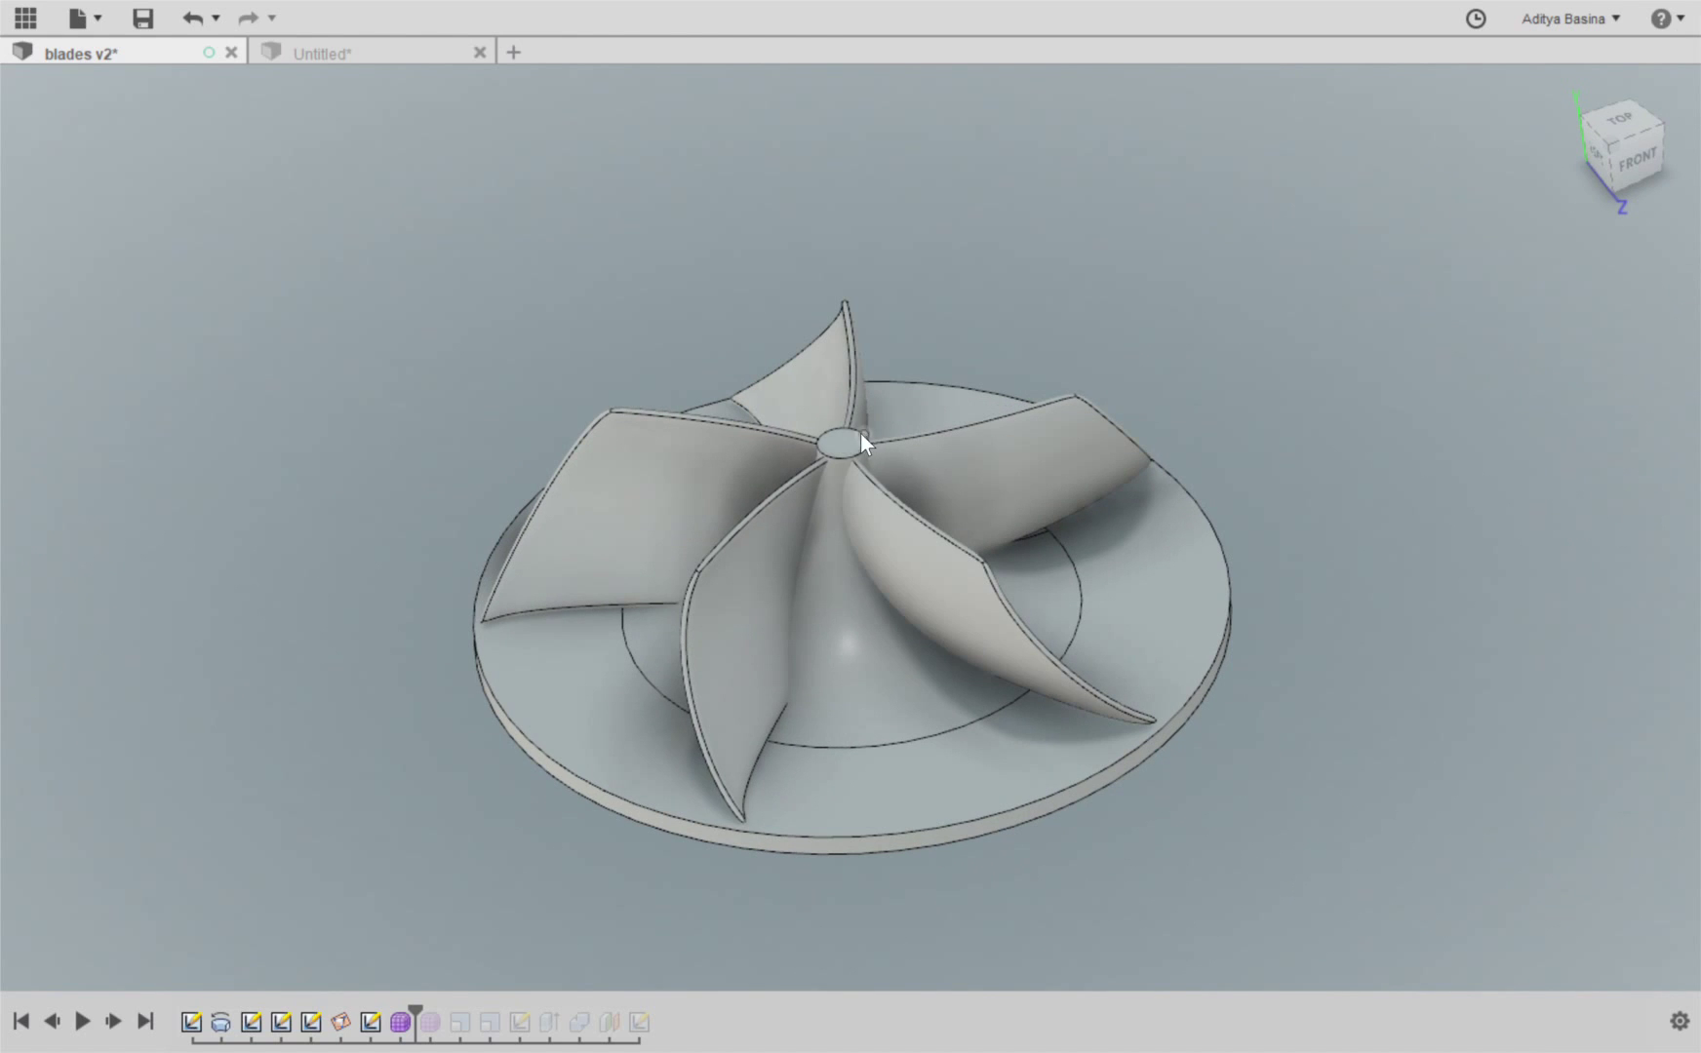